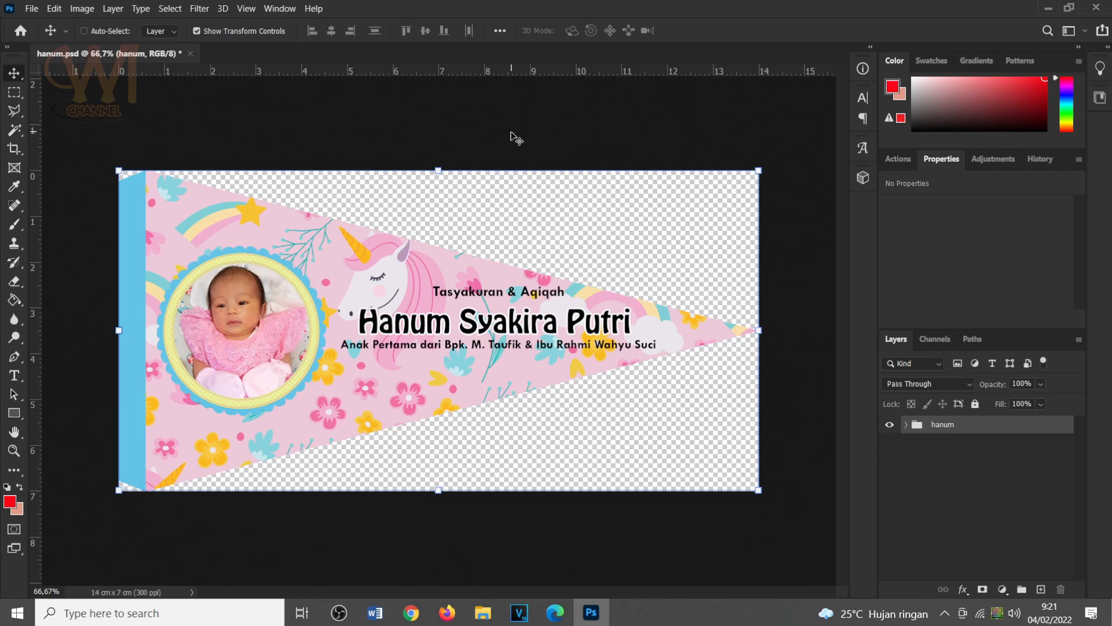
left_click(338, 613)
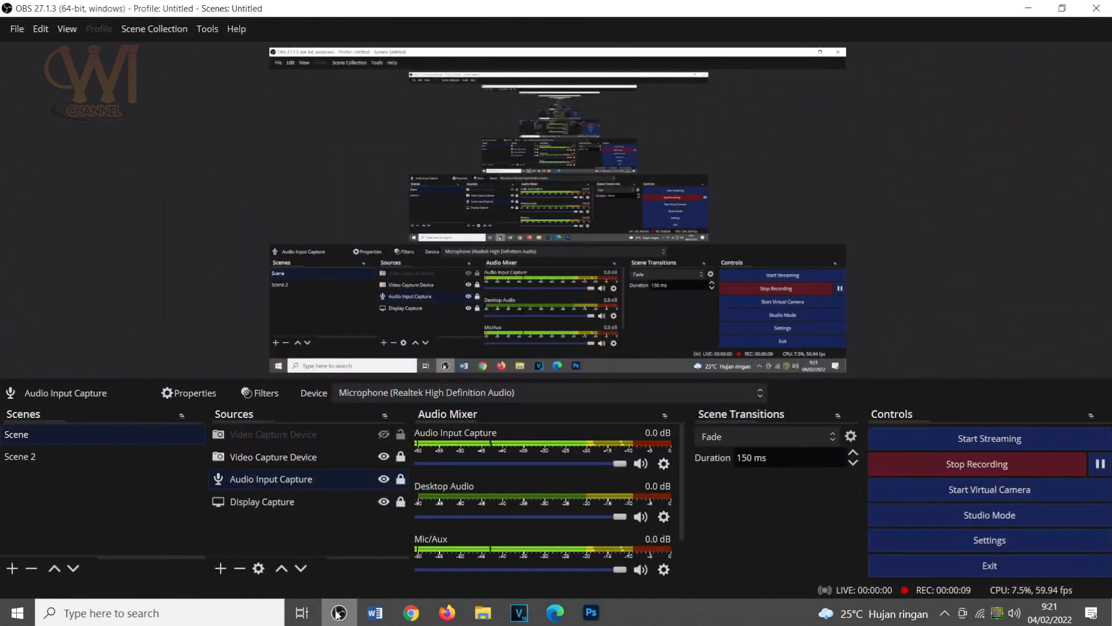
left_click(338, 613)
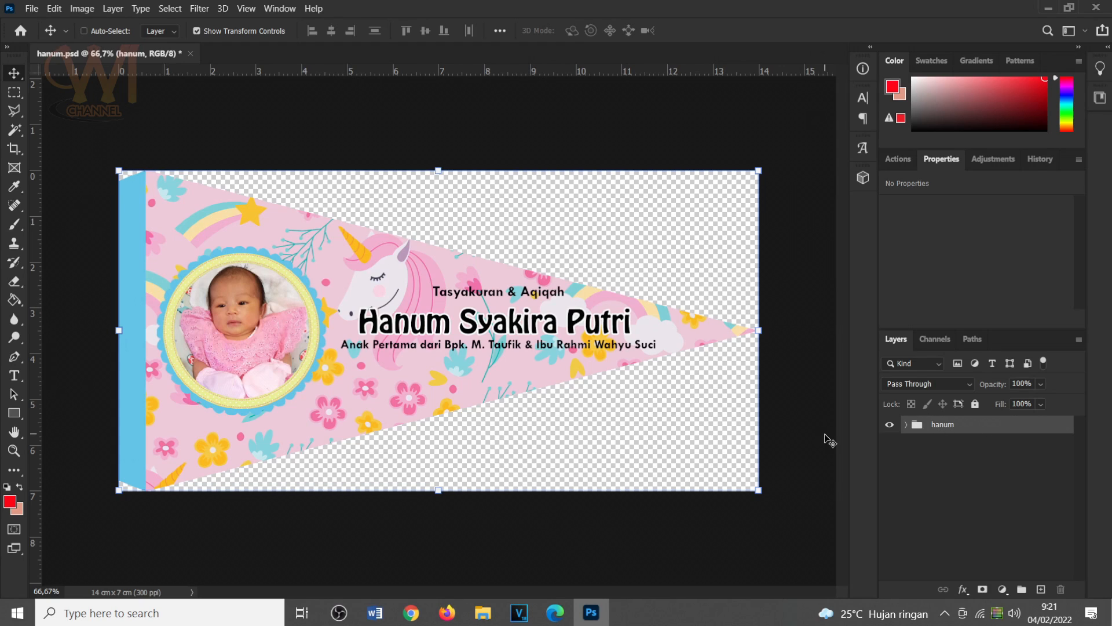
Duplicate the hanum group and merge the copy into a single layer.
key("ctrl")
key("ctrl+j")
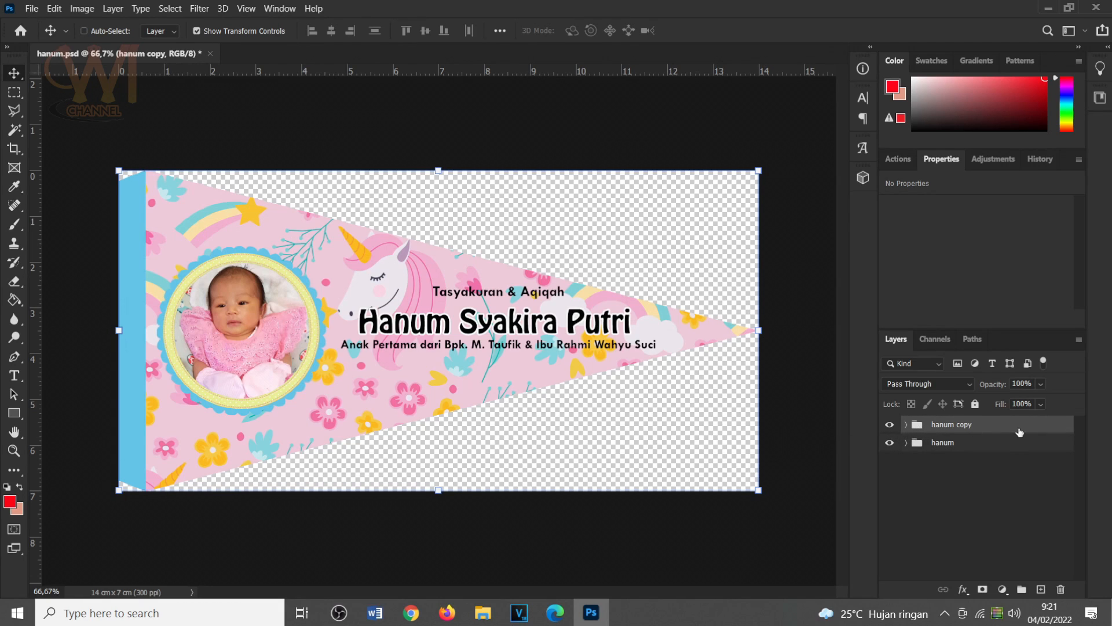
right_click(994, 425)
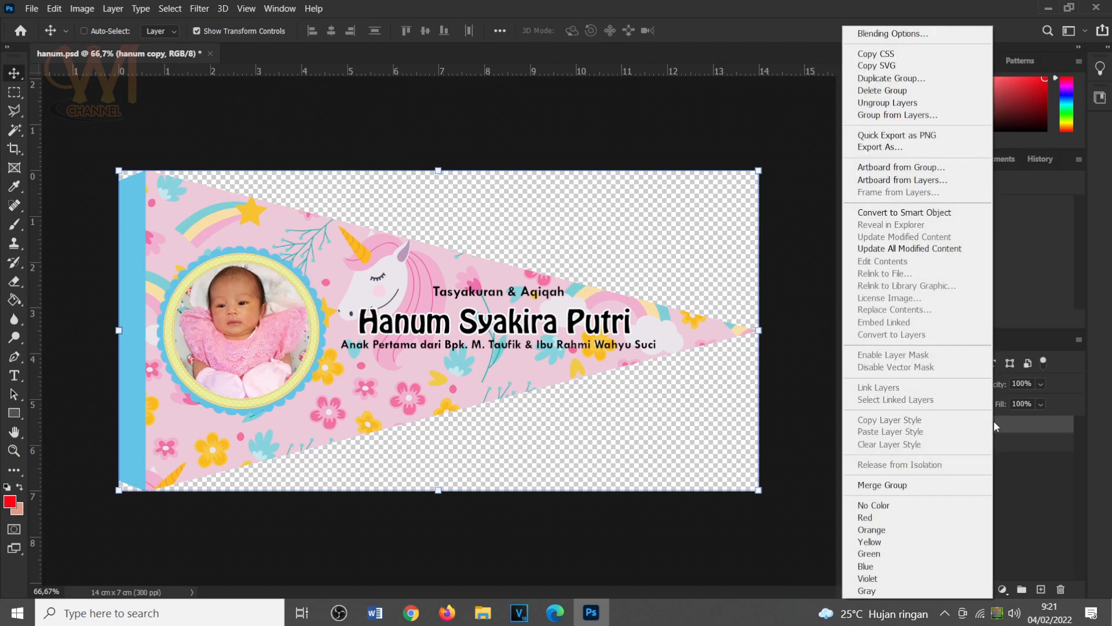
left_click(884, 486)
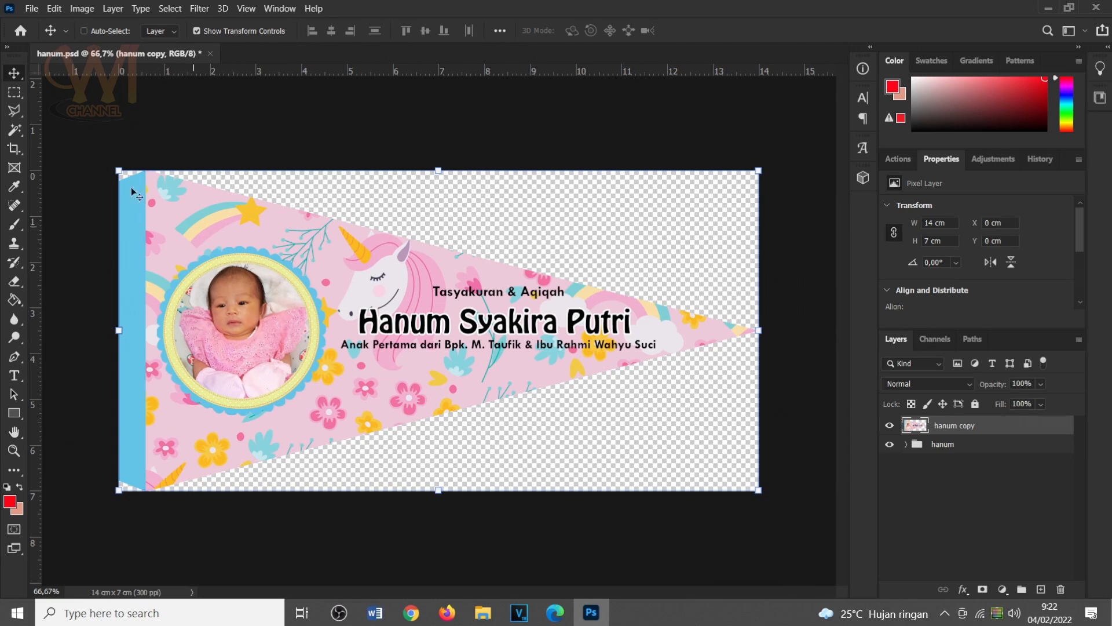
Apply Brightness/Contrast with a brightness of 20 to the hanum copy layer and compare it with the original group.
left_click(79, 11)
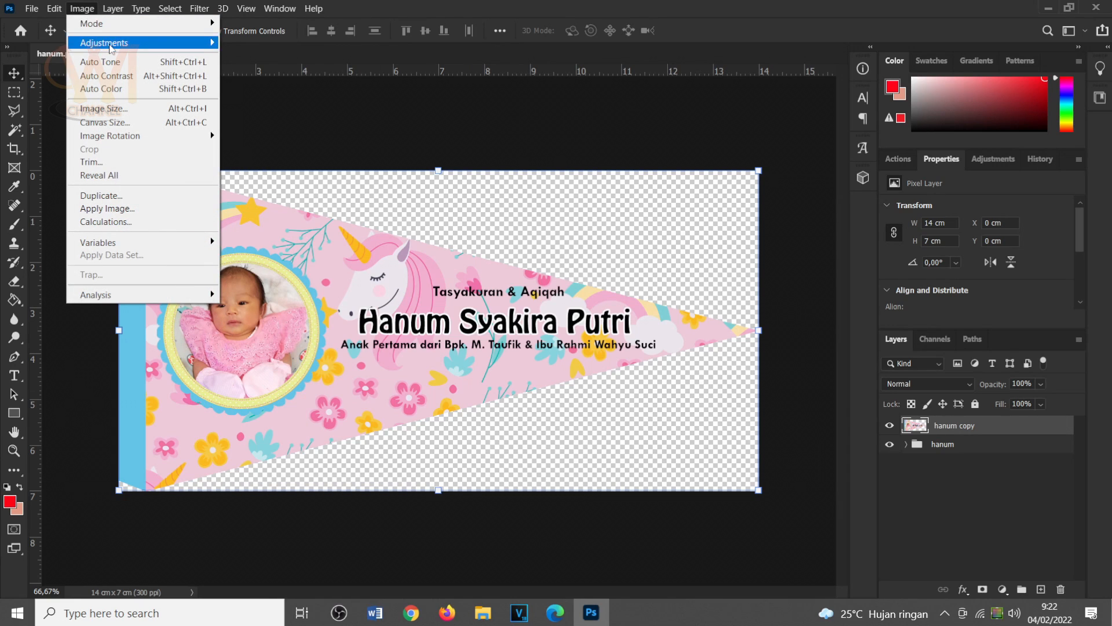
mouse_move(111, 48)
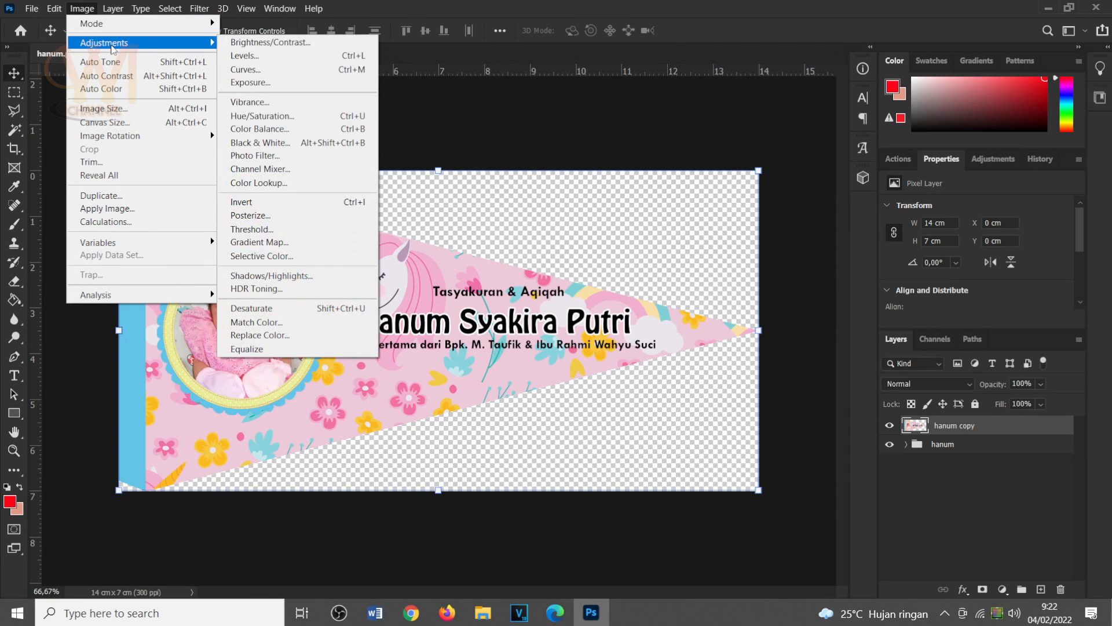
left_click(256, 44)
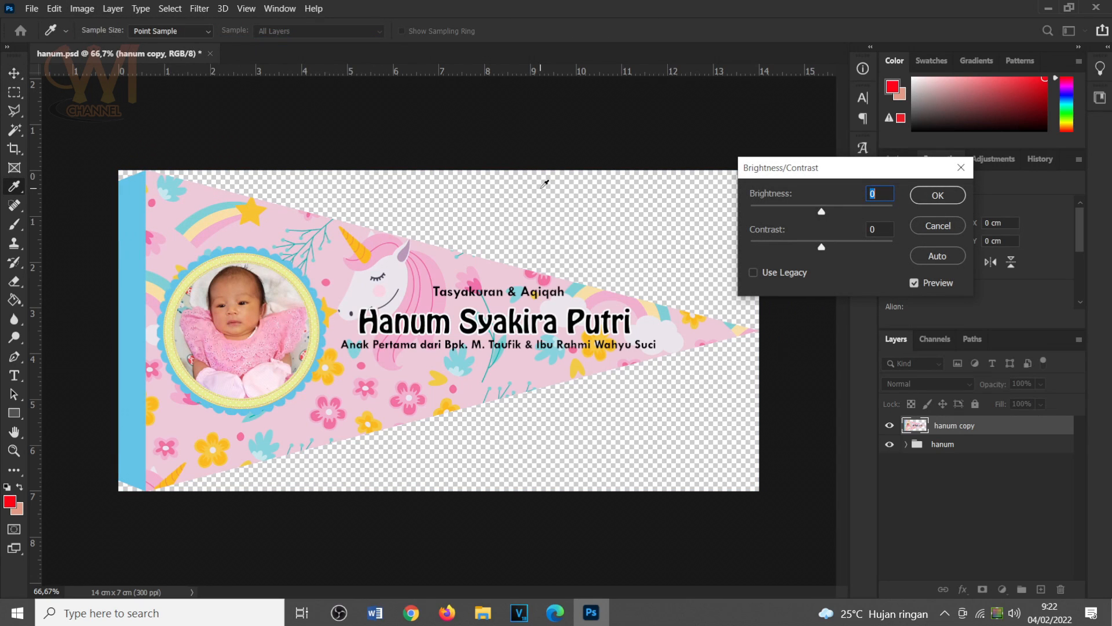
type("25")
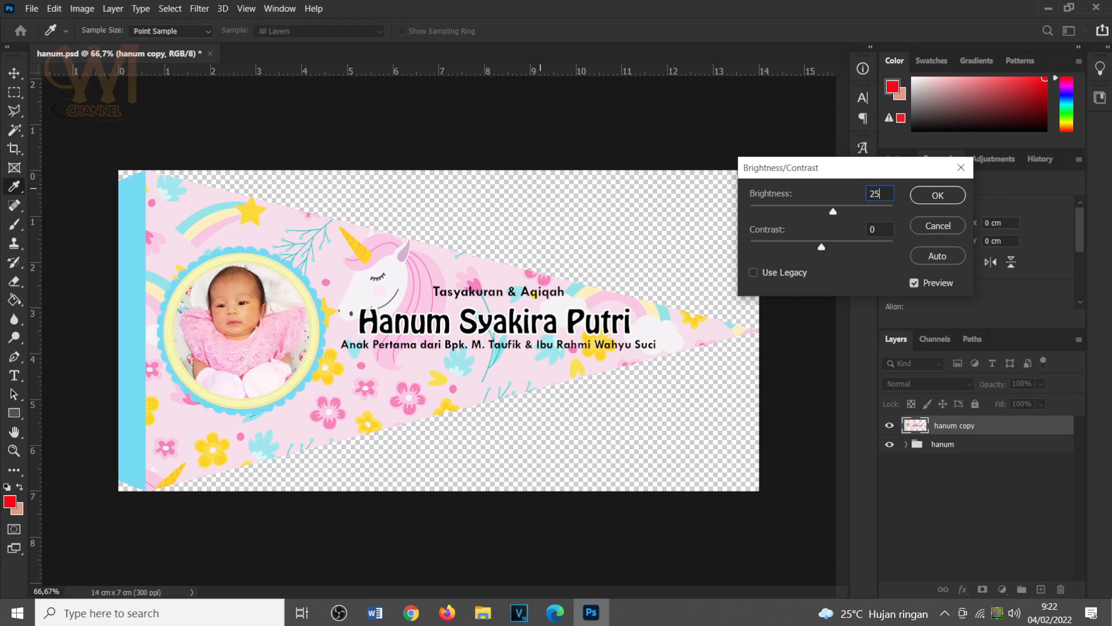
key("BackSpace")
type("0")
left_click(930, 195)
key("v")
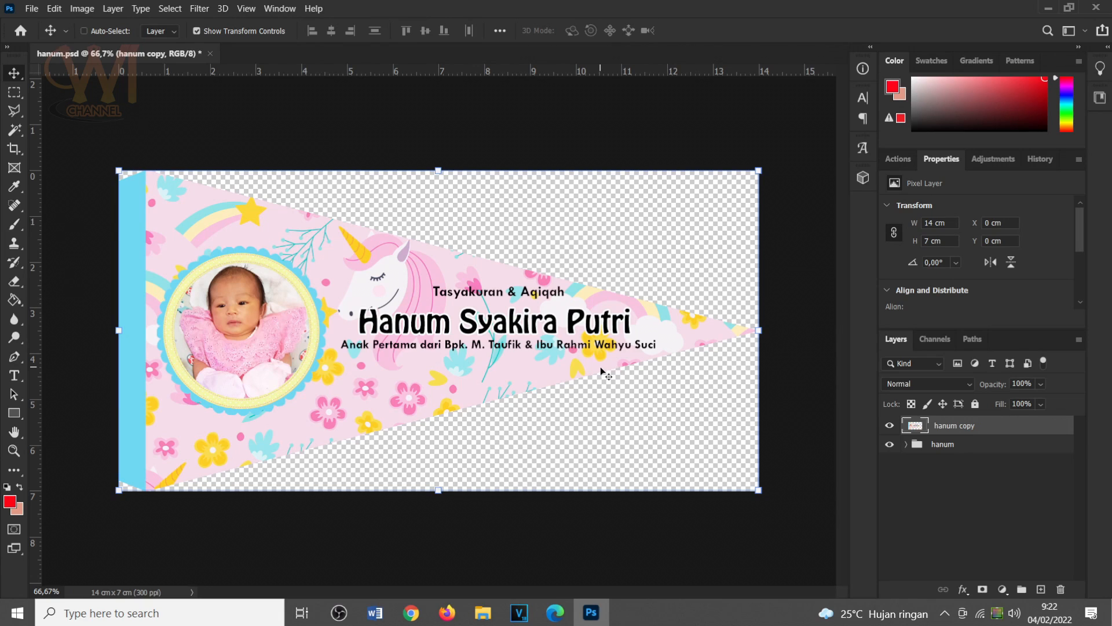
left_click(895, 427)
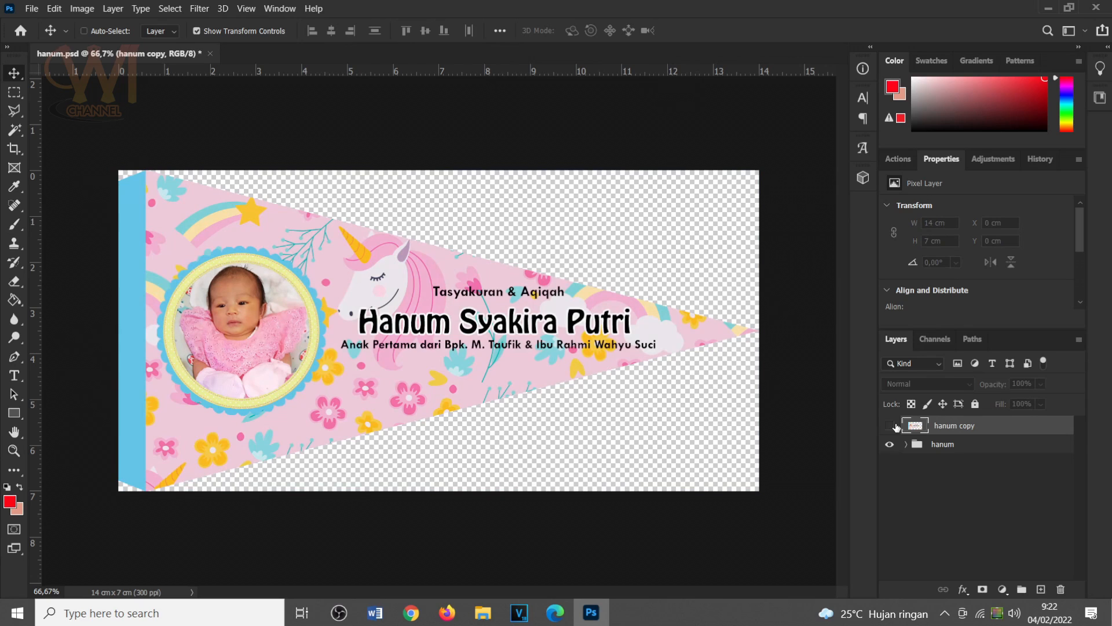
left_click(896, 427)
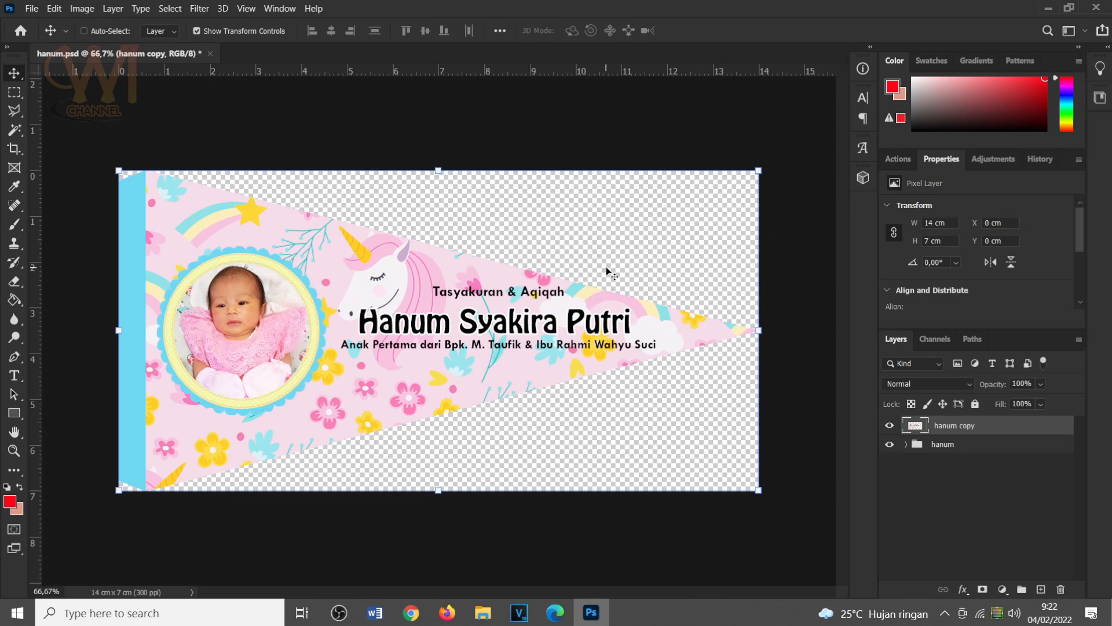
Create a new portrait A4 document of 210 × 297 mm at 300 ppi with 16-bit RGB color and a white background.
left_click(29, 8)
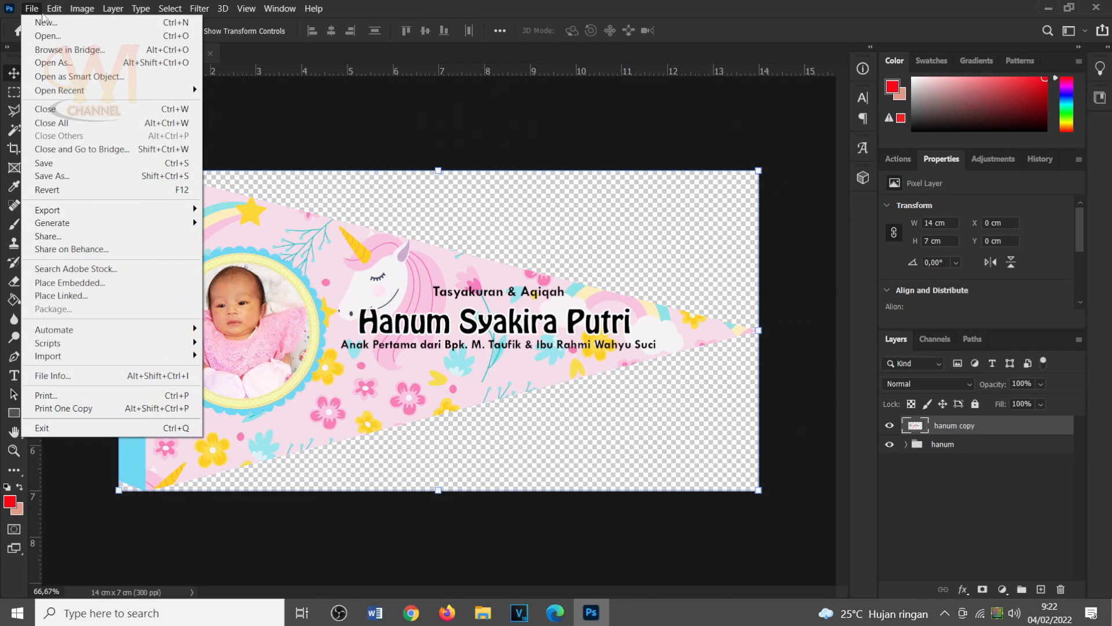
left_click(49, 24)
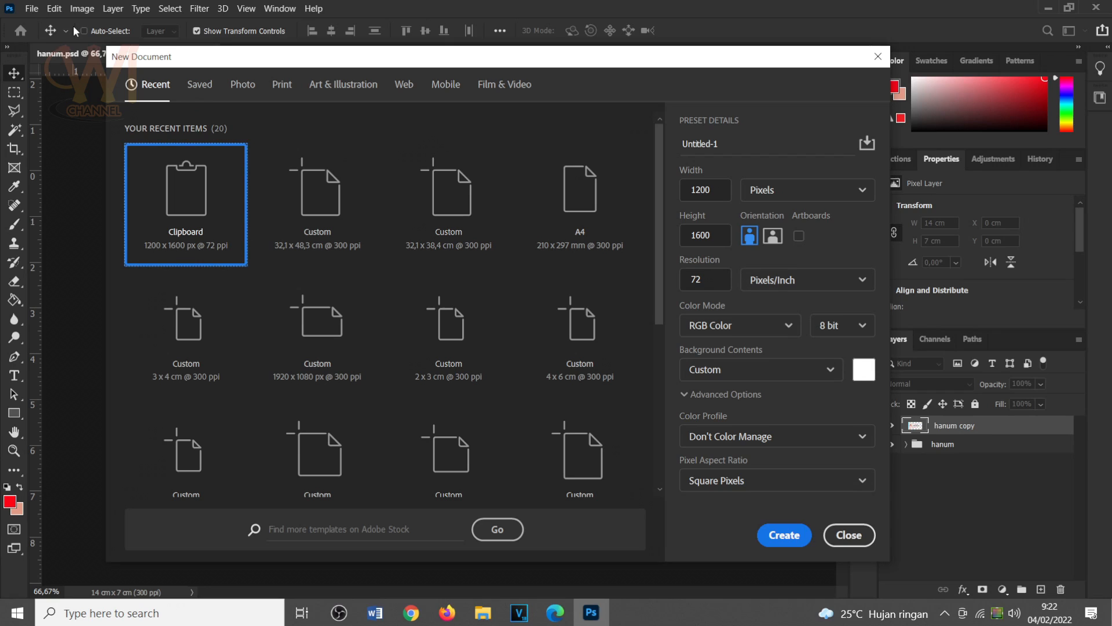
left_click(561, 212)
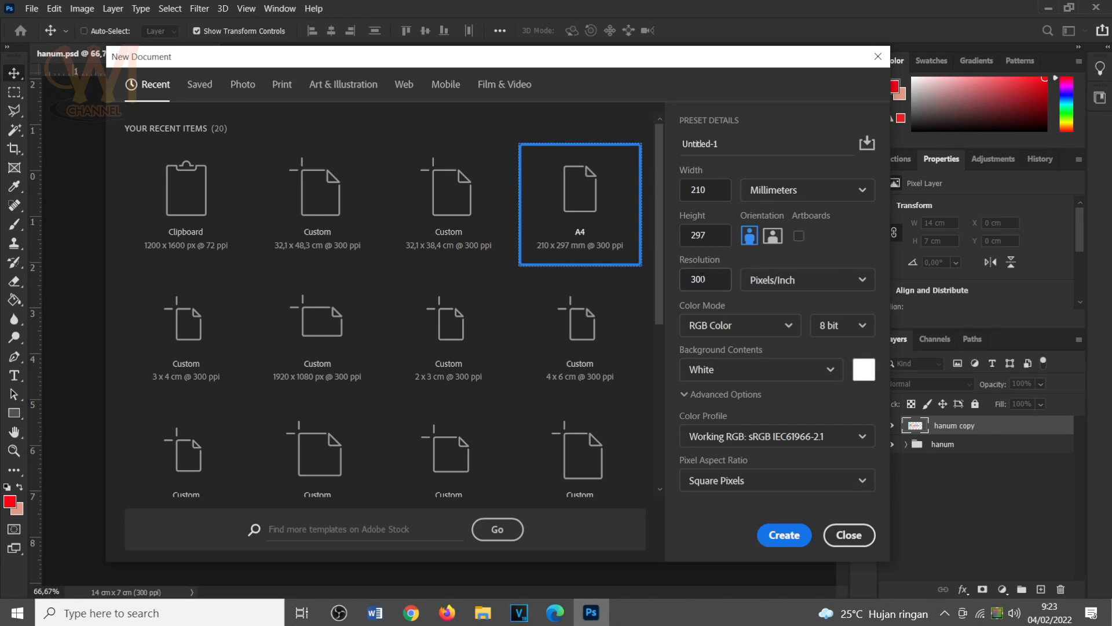
left_click_drag(515, 56, 715, 44)
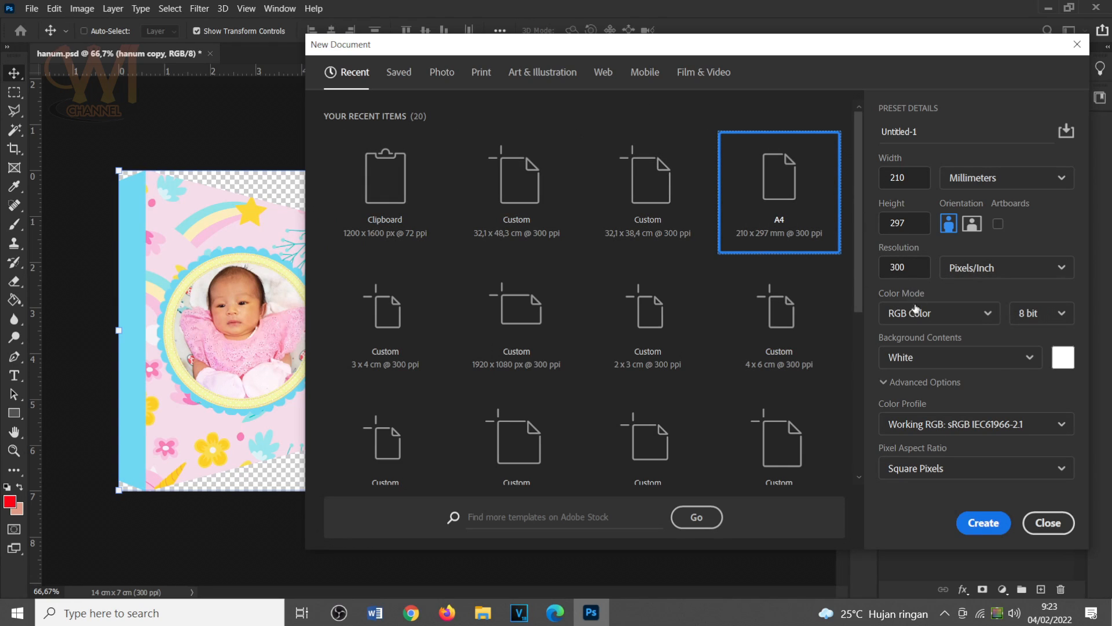
left_click(1063, 324)
left_click(1028, 367)
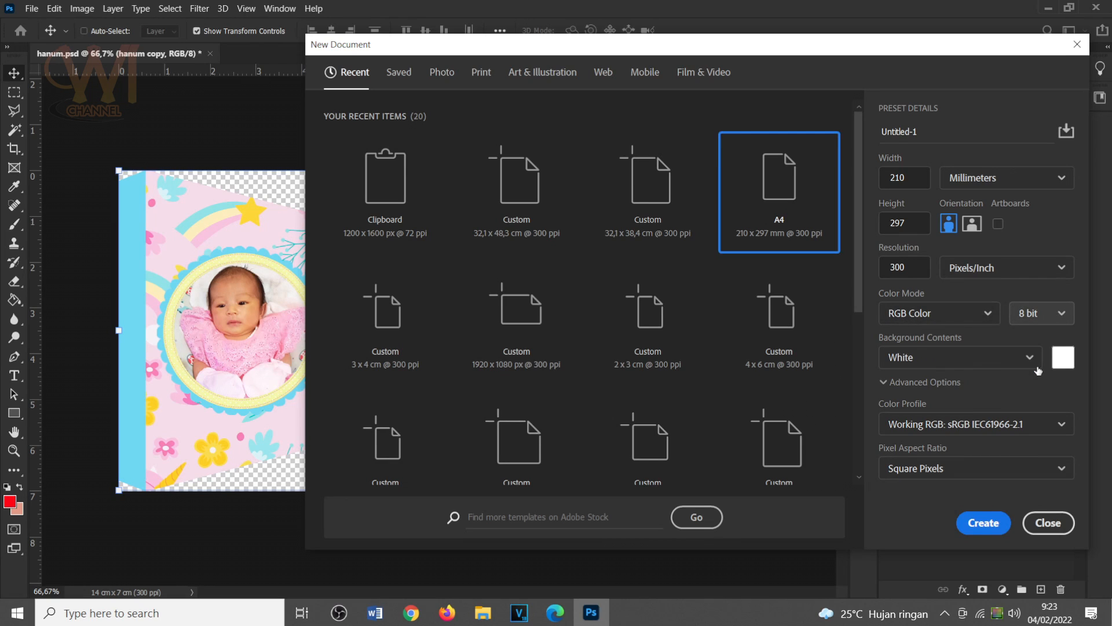
left_click(992, 524)
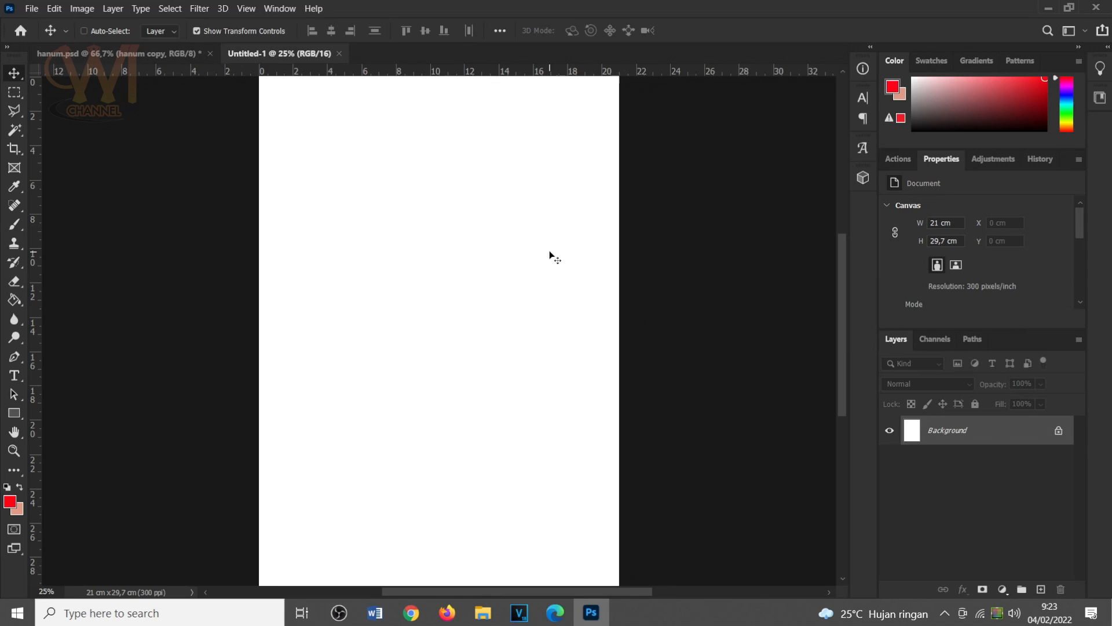
Place a vertical guide 1.5 cm in from the left edge of the A4 page.
key("ctrl+minus")
key("ctrl+plus")
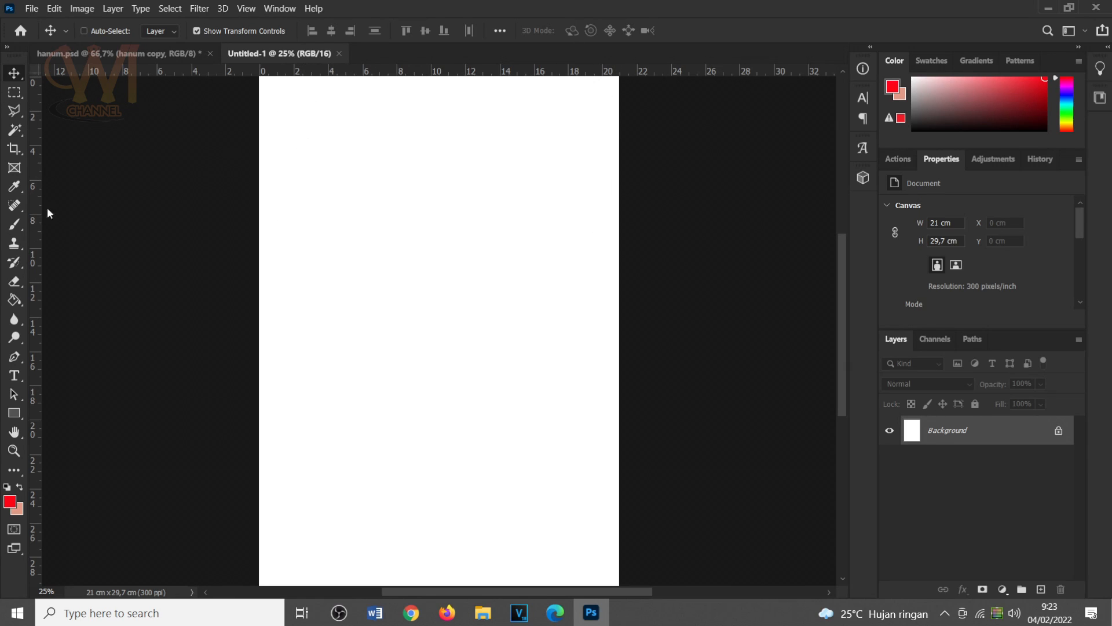
left_click_drag(42, 209, 285, 202)
key("ctrl+plus")
key("ctrl+plus")
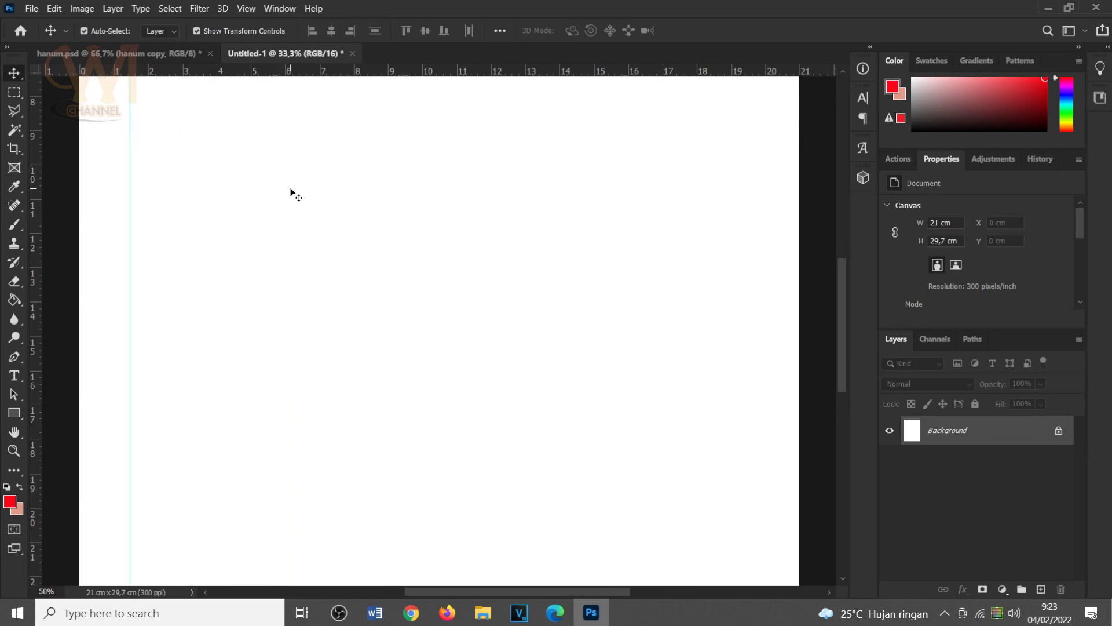
key("ctrl+plus")
left_click_drag(325, 196, 230, 386)
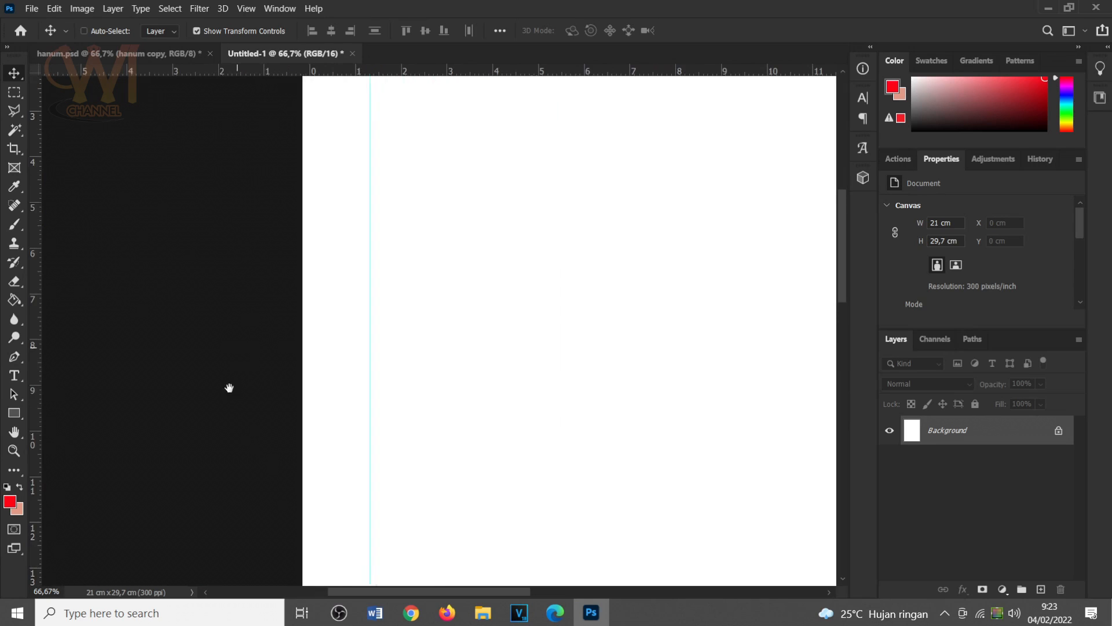
left_click_drag(295, 298, 297, 298)
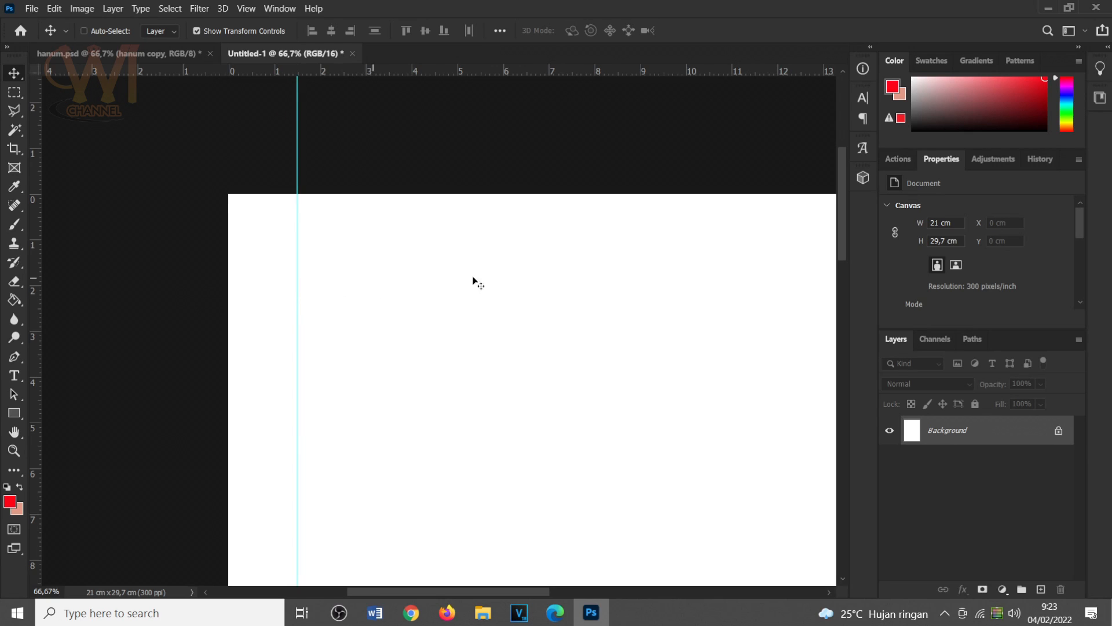
Check the A4 document's width at its right edge and in the image size settings without changing anything.
left_click_drag(518, 274, 352, 250)
left_click_drag(631, 262, 488, 236)
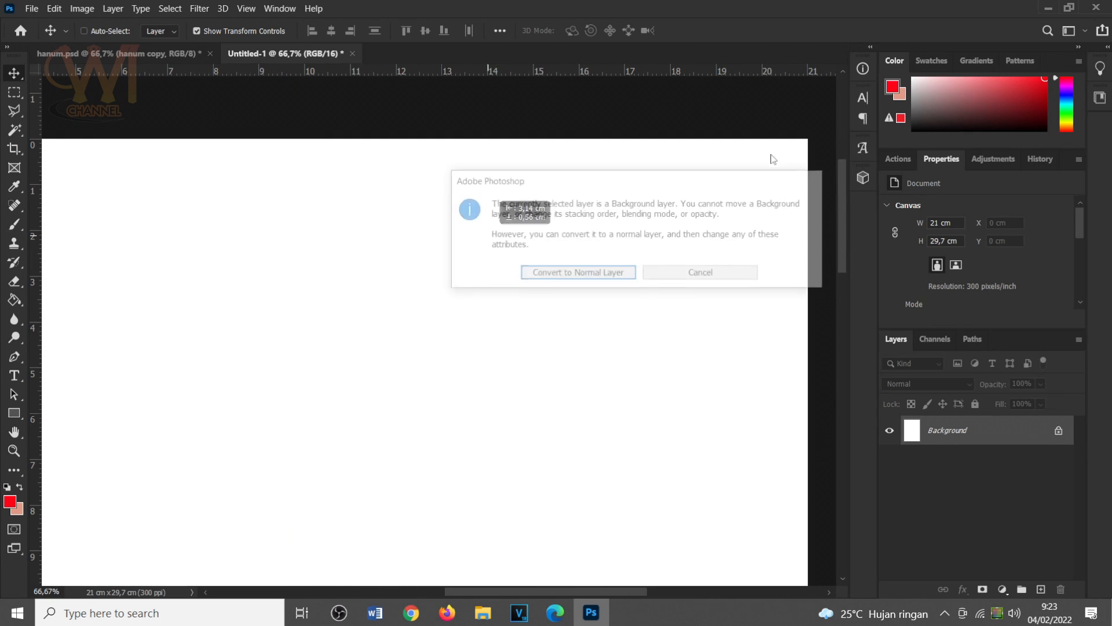
left_click(721, 271)
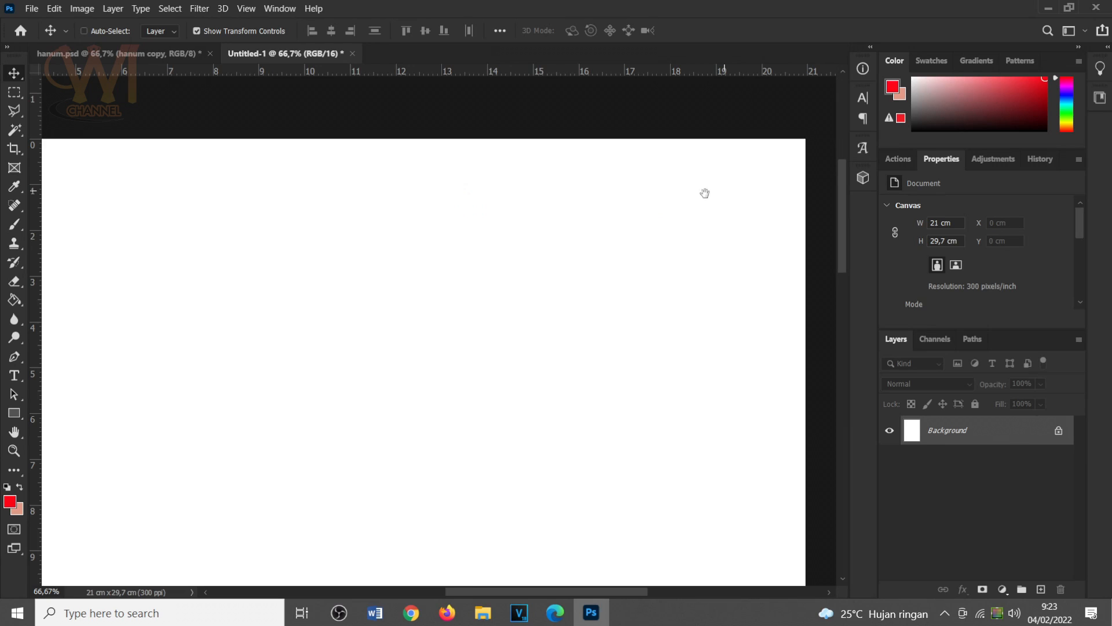
left_click_drag(704, 193, 605, 192)
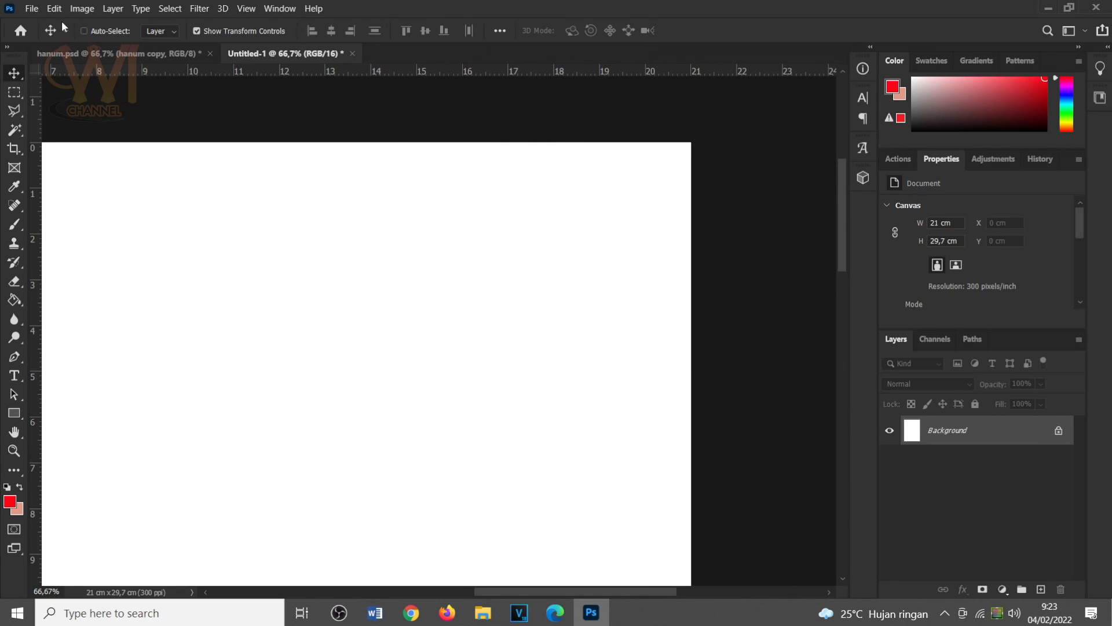
left_click(82, 8)
left_click(114, 108)
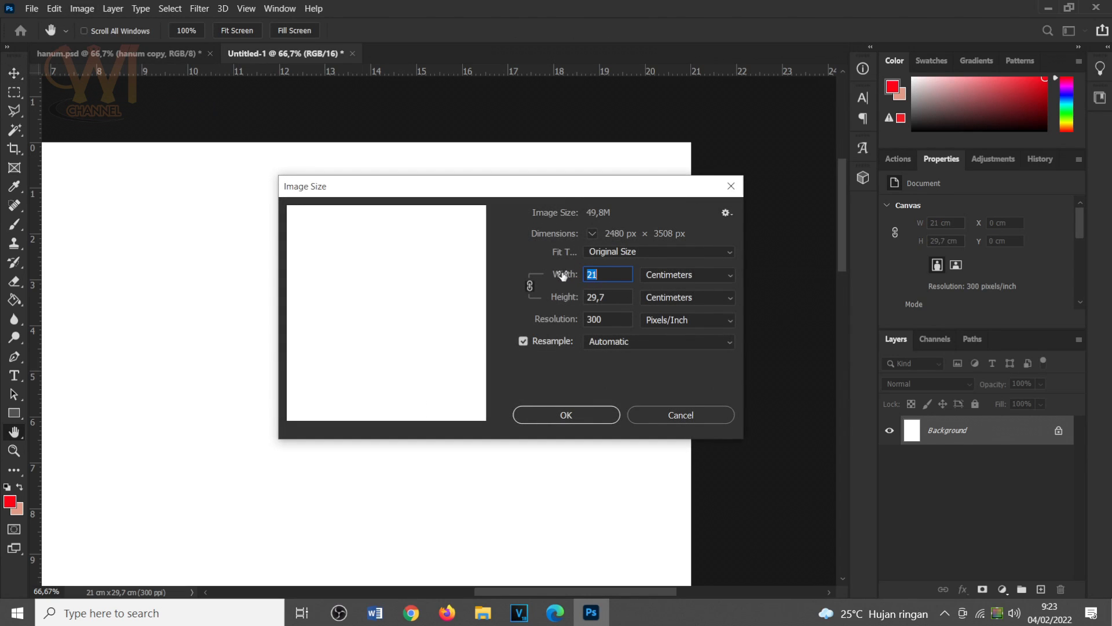
left_click(731, 186)
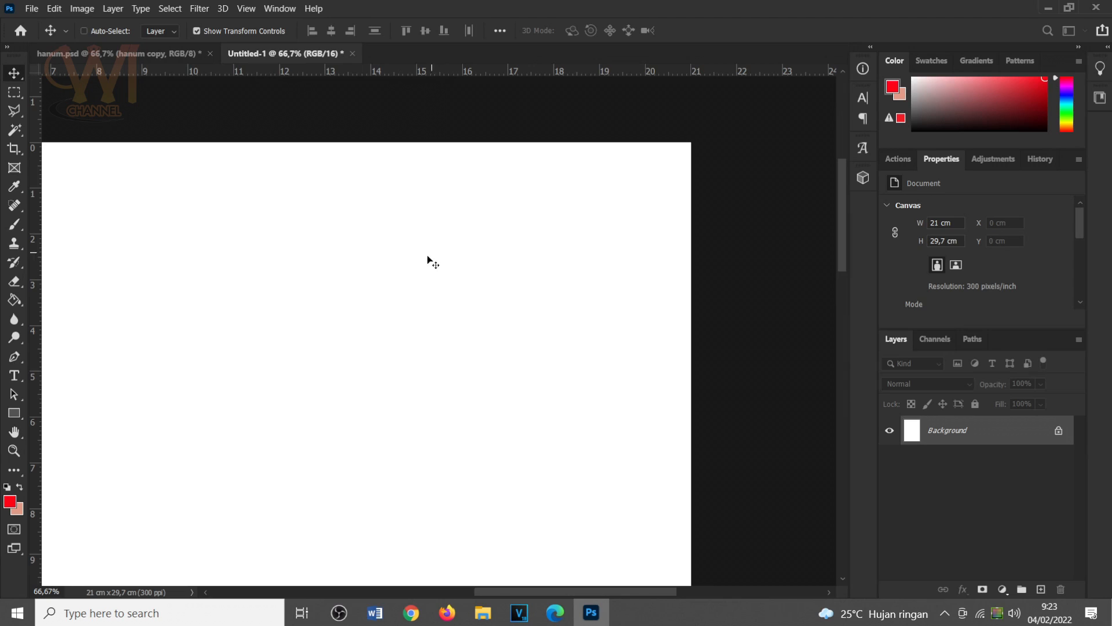
left_click_drag(410, 261, 562, 266)
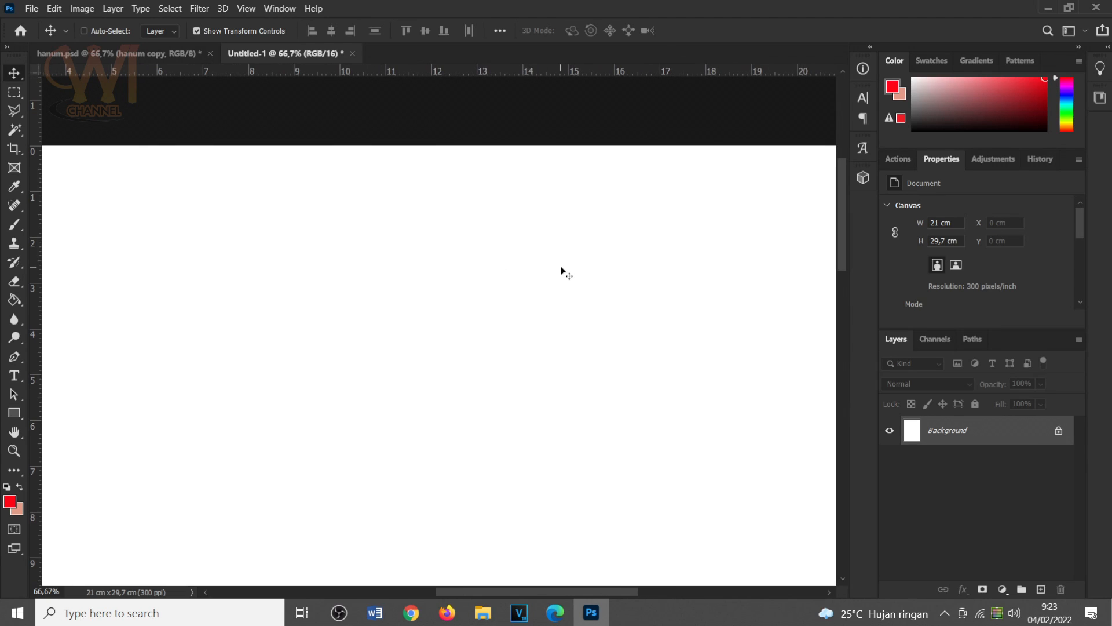
Switch to Calculator and subtract 1.5 from 21 to get the position for the right-hand guide.
key("ctrl+minus")
left_click_drag(221, 232, 290, 216)
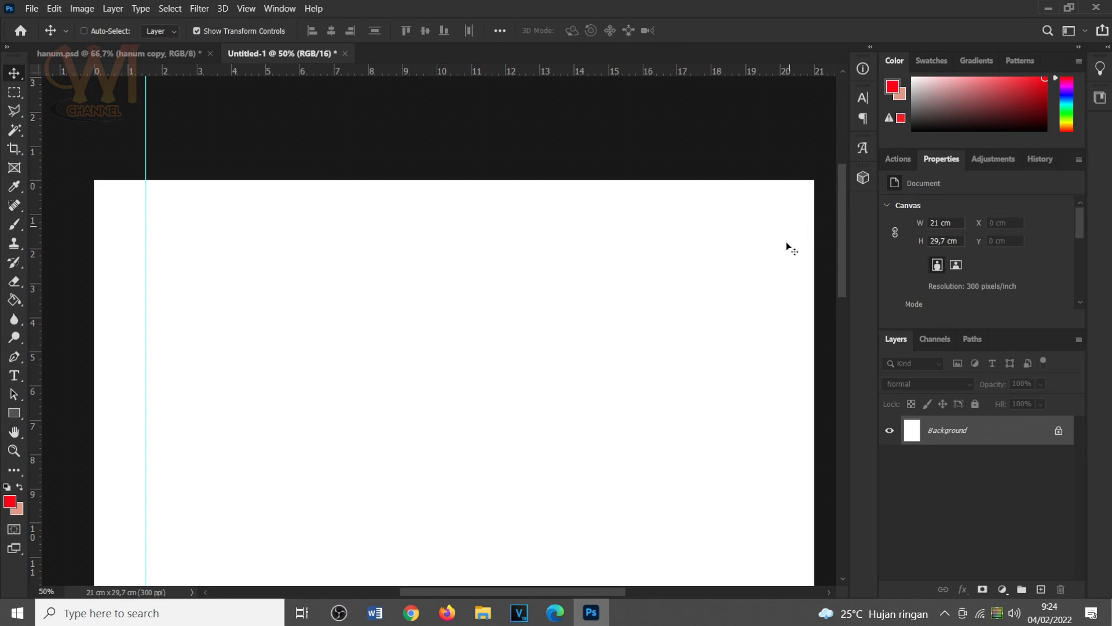
left_click(101, 611)
left_click(106, 463)
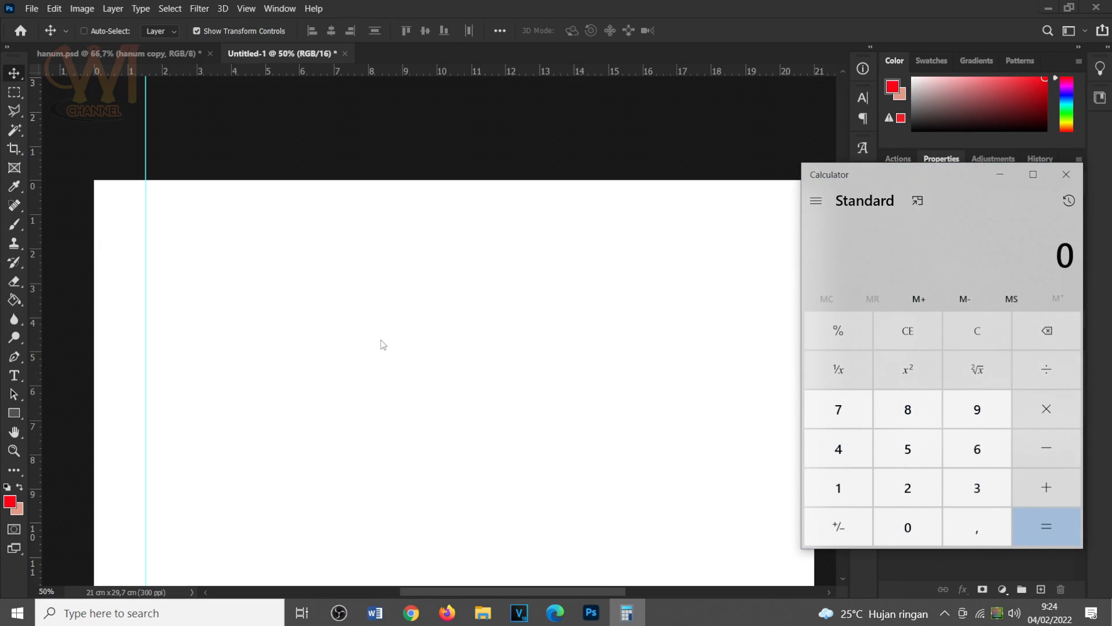
type("21")
type("1,50")
key("Return")
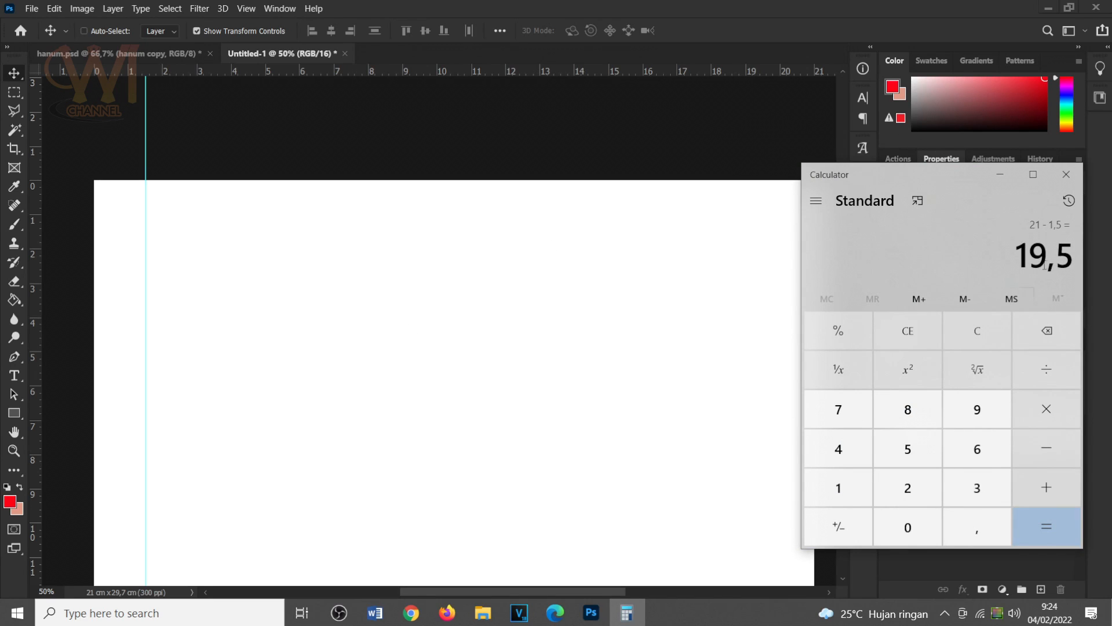
left_click(1011, 173)
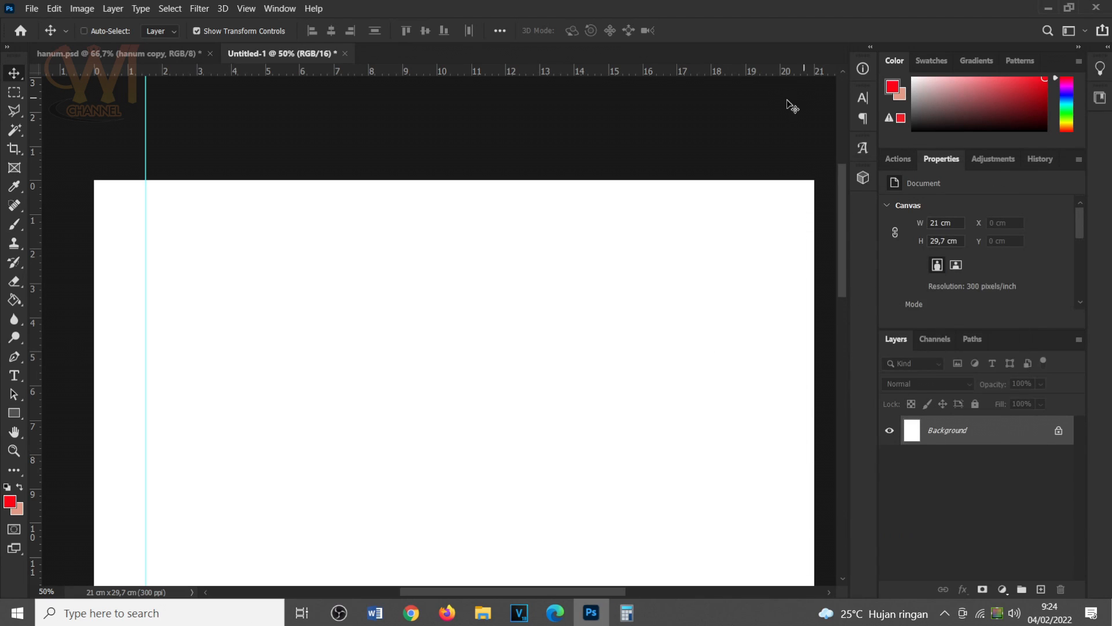
Place a second vertical guide at 19.5 cm, leaving a 1.5 cm margin at the page's right edge.
left_click_drag(40, 272, 763, 283)
left_click_drag(764, 283, 763, 284)
key("ctrl+plus")
key("ctrl+plus")
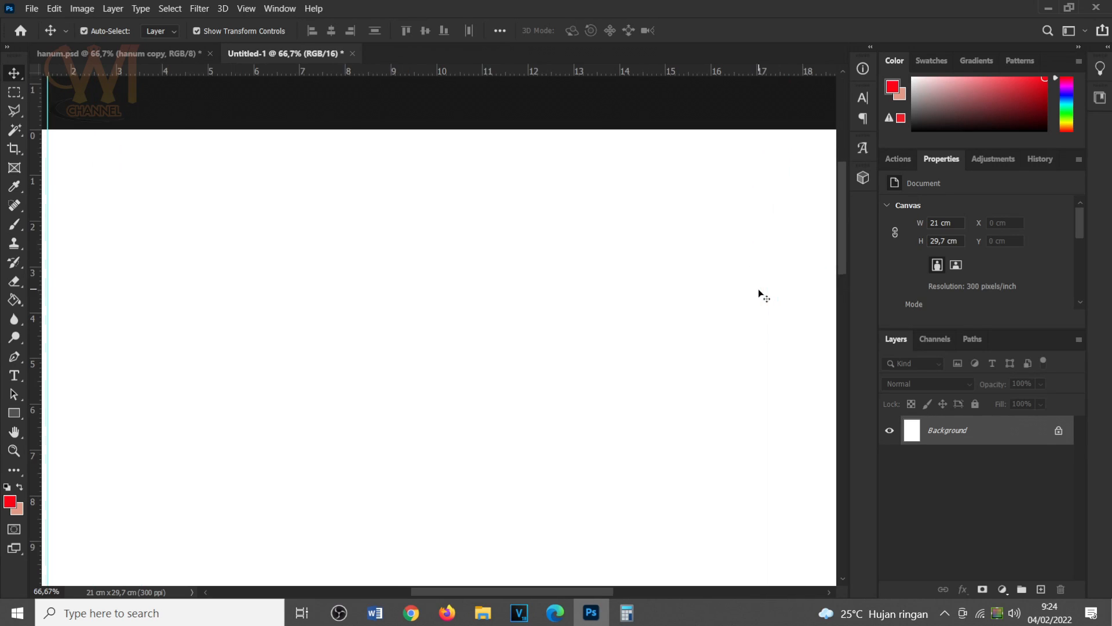
left_click_drag(766, 253, 592, 310)
key("ctrl+minus")
key("ctrl+minus")
key("ctrl+minus")
key("ctrl+minus")
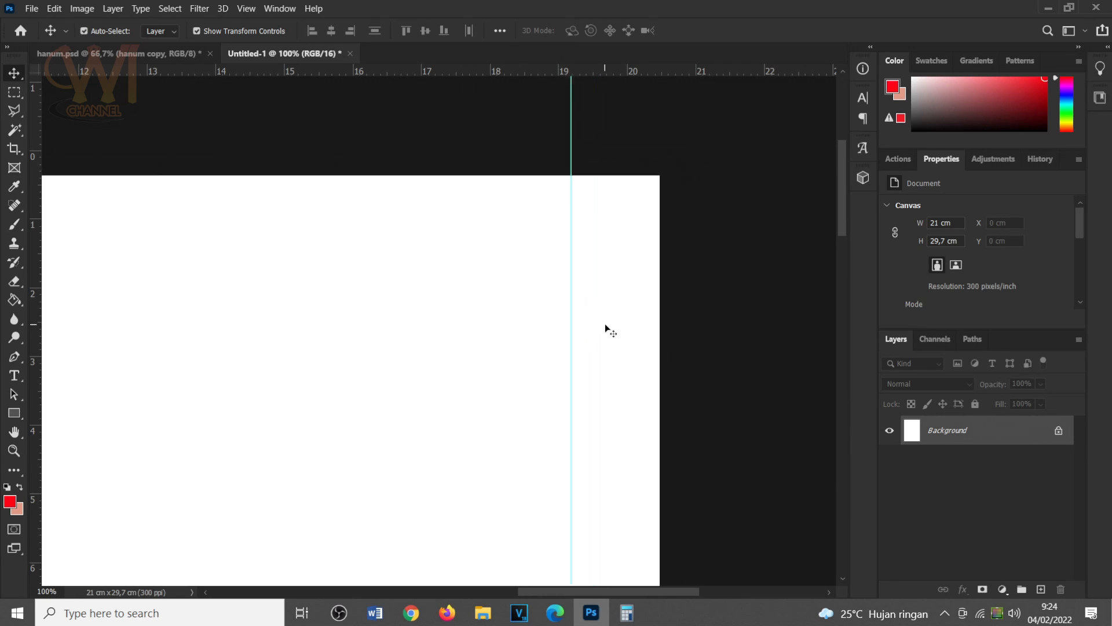
left_click_drag(467, 309, 698, 170)
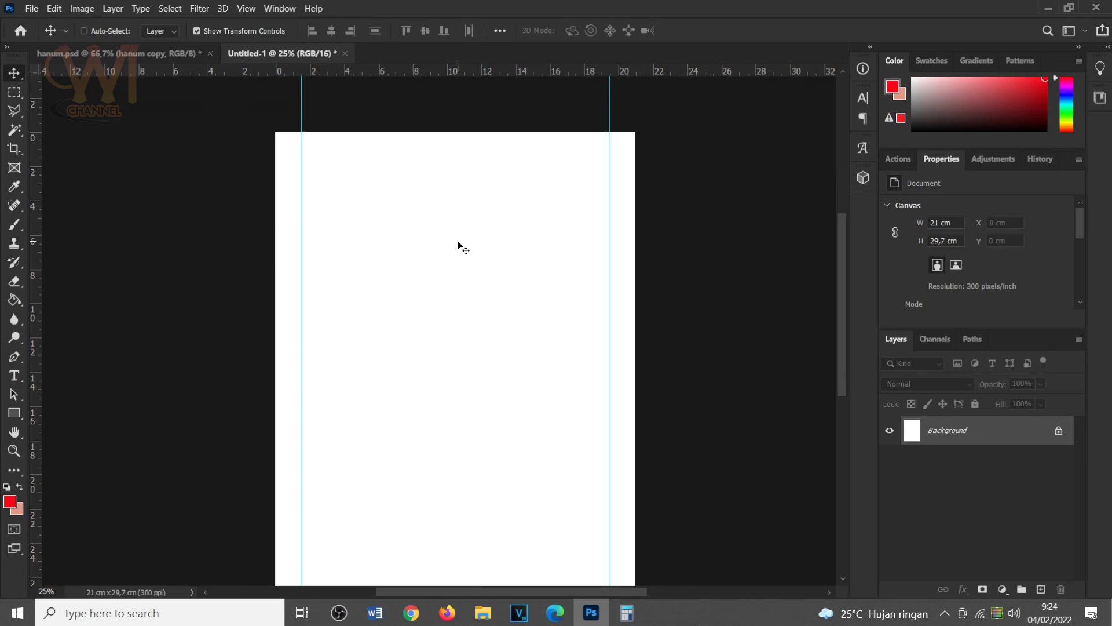
Copy the merged pennant layer into the A4 document and place it against the left guide, about 0.5 cm below the page's upper edge.
left_click(129, 54)
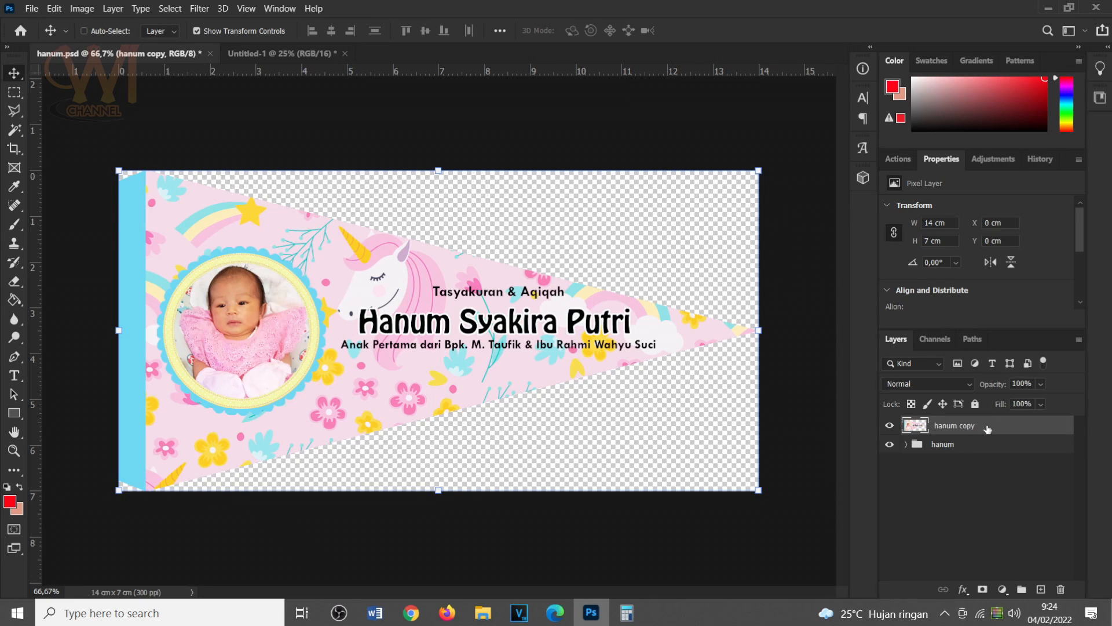
right_click(14, 73)
left_click(75, 77)
left_click_drag(267, 253, 344, 147)
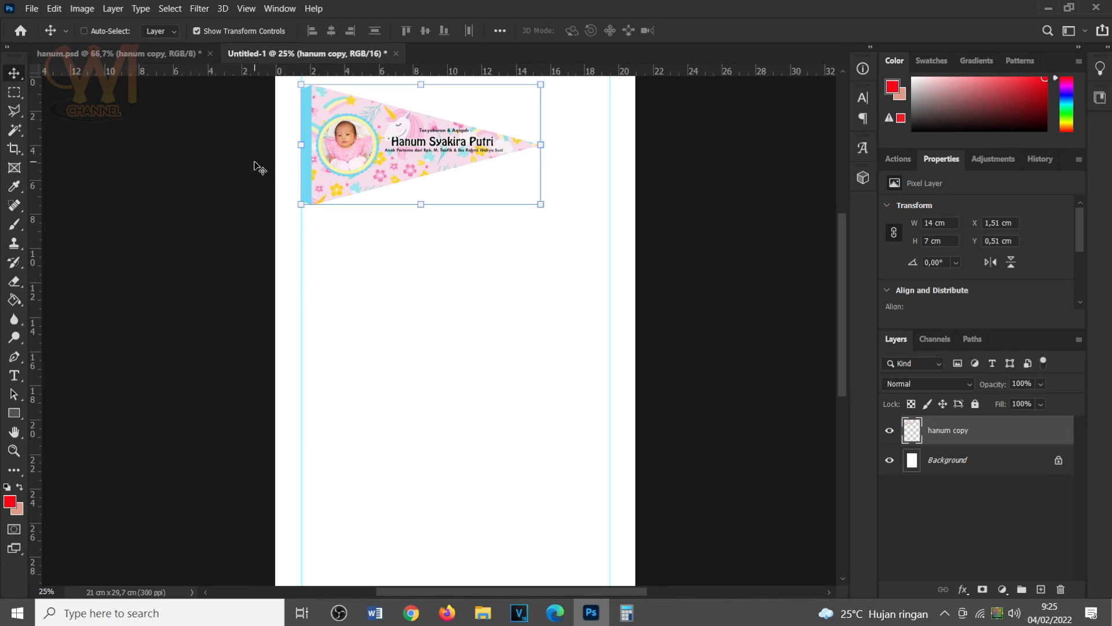
left_click_drag(320, 131, 317, 127)
scroll(403, 140, "up", 2)
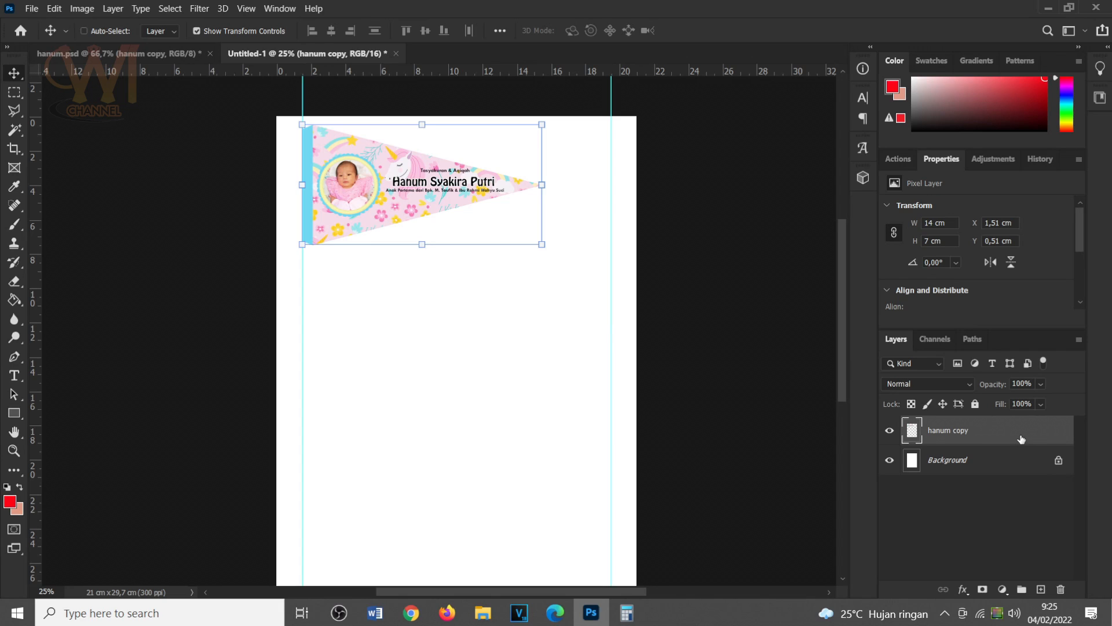
Duplicate the pennant layer, place the copy directly below the original and rotate it 180°.
key("ctrl+j")
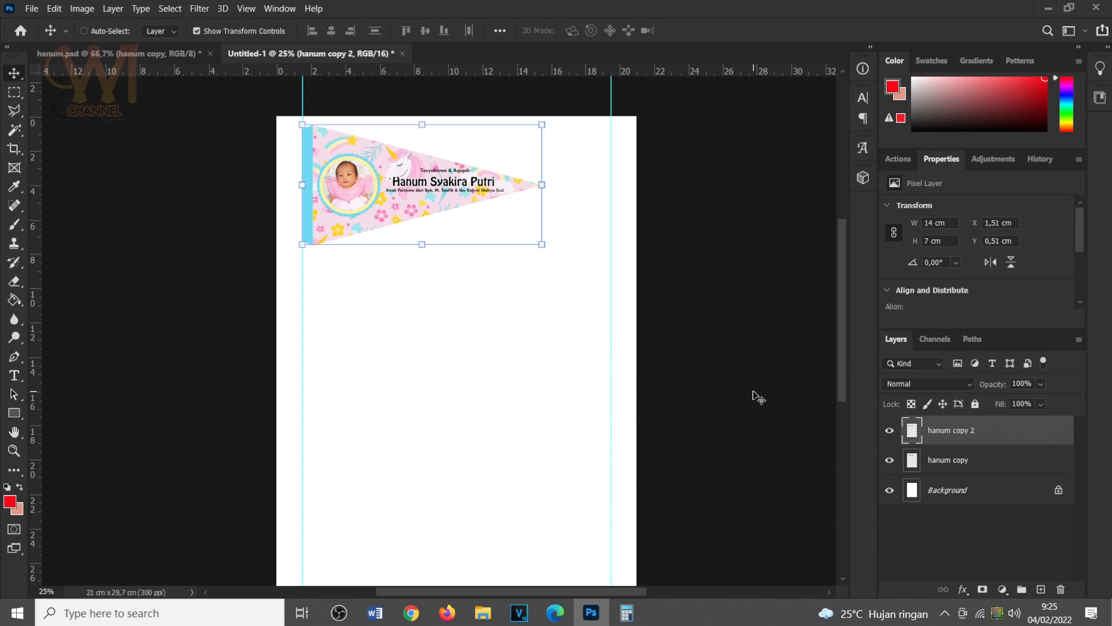
left_click_drag(403, 177, 399, 297)
left_click(53, 8)
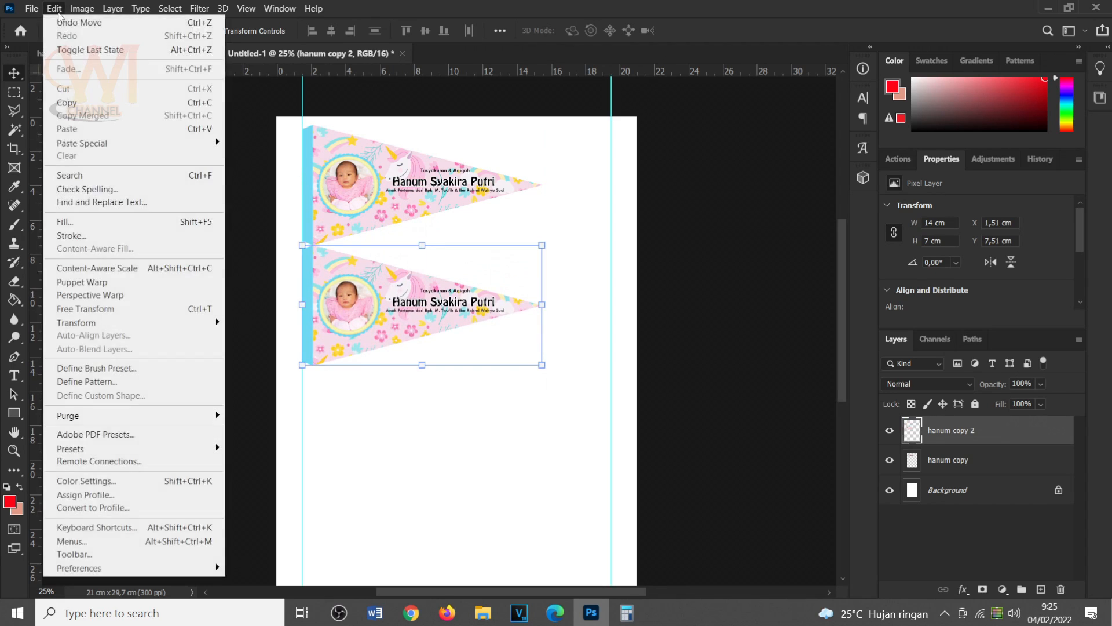
mouse_move(97, 324)
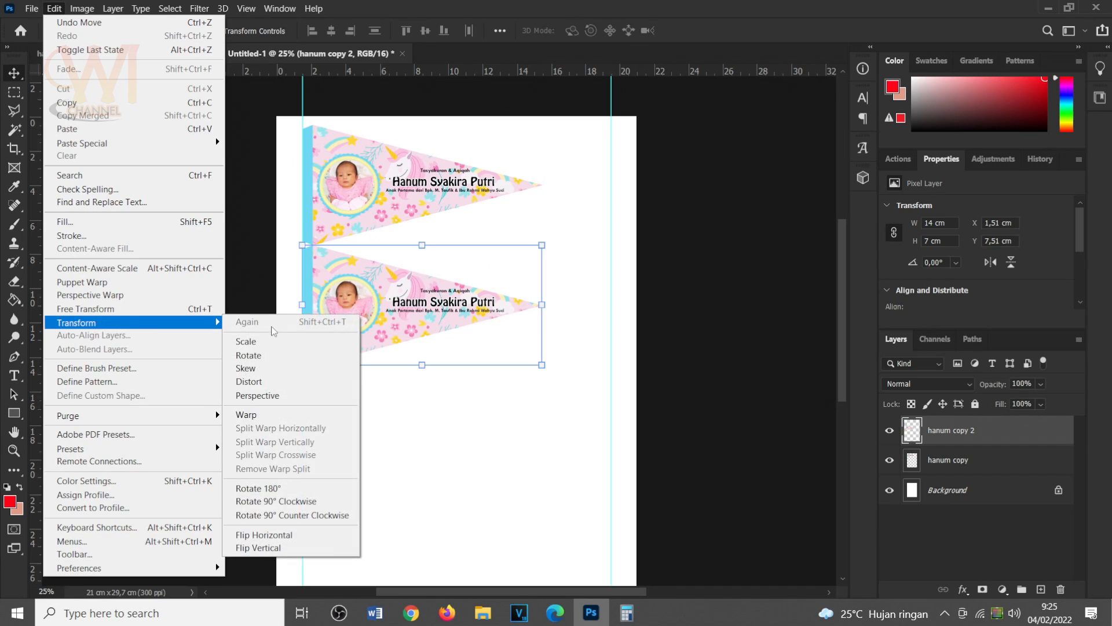
left_click(302, 490)
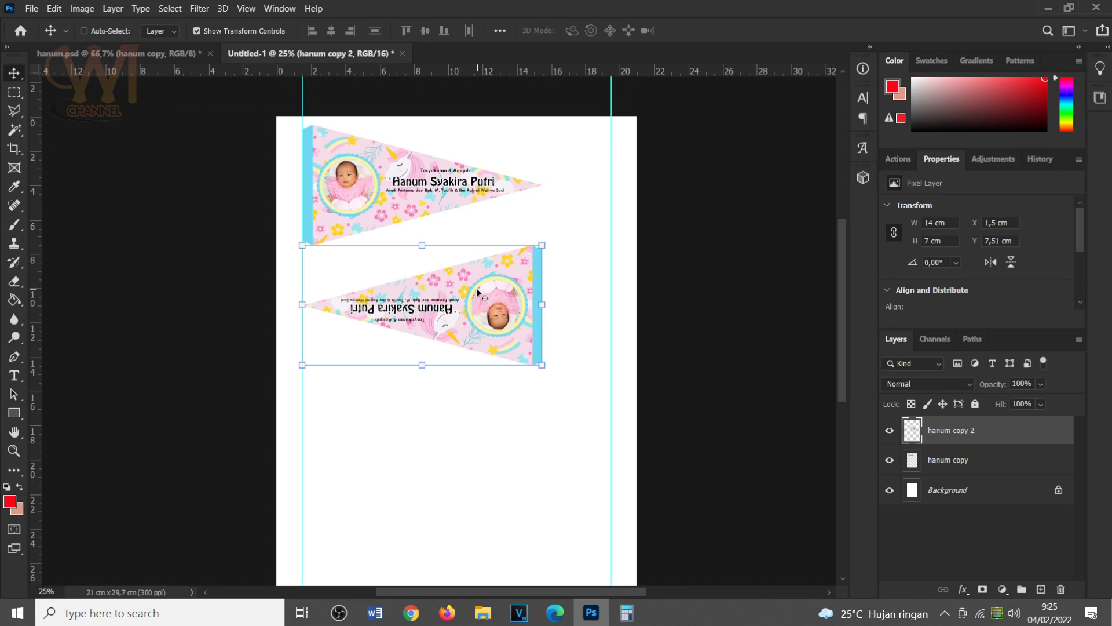
Move the rotated pennant to the right guide and nest it under the first one with a thin gap, at about Y 3.34 cm.
left_click_drag(455, 294, 531, 246)
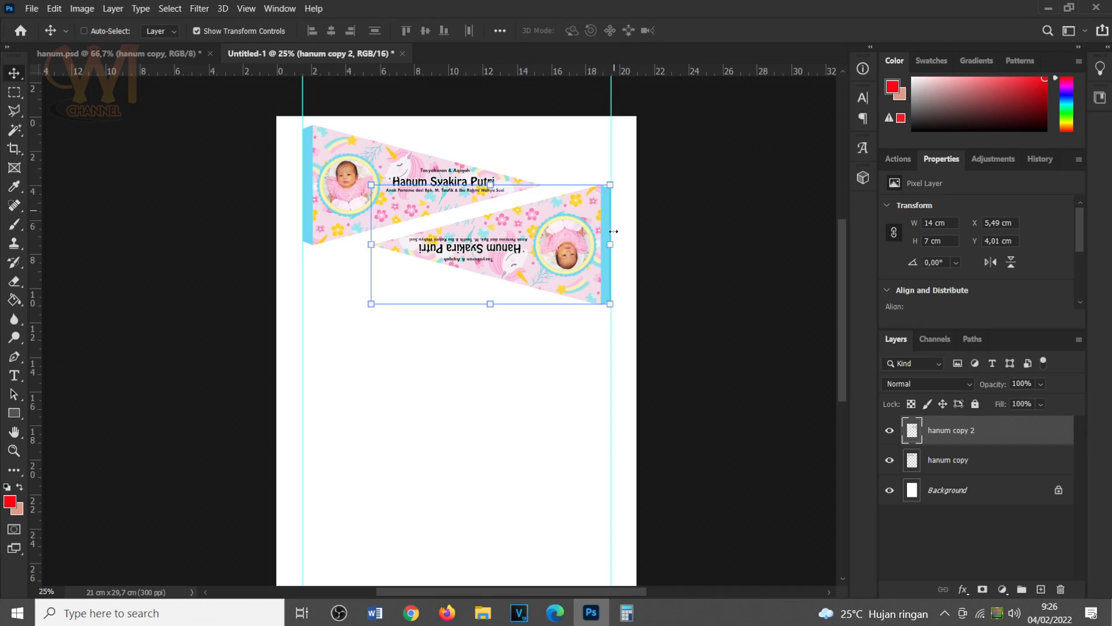
left_click_drag(519, 229, 518, 213)
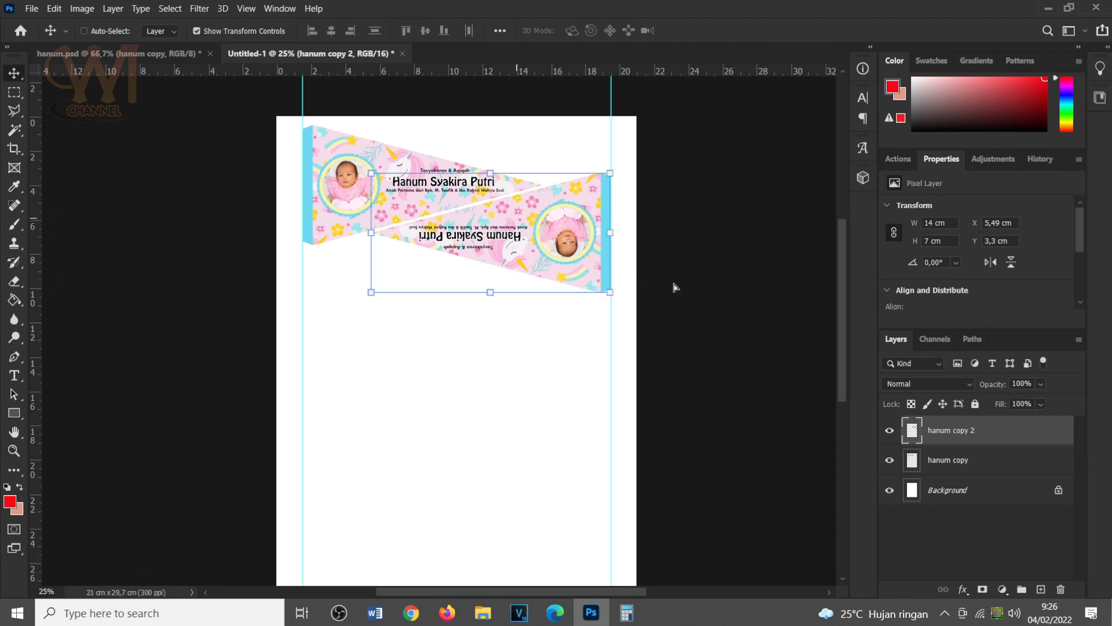
key("Down")
key("Down")
key("Down")
key("Down")
key("Down")
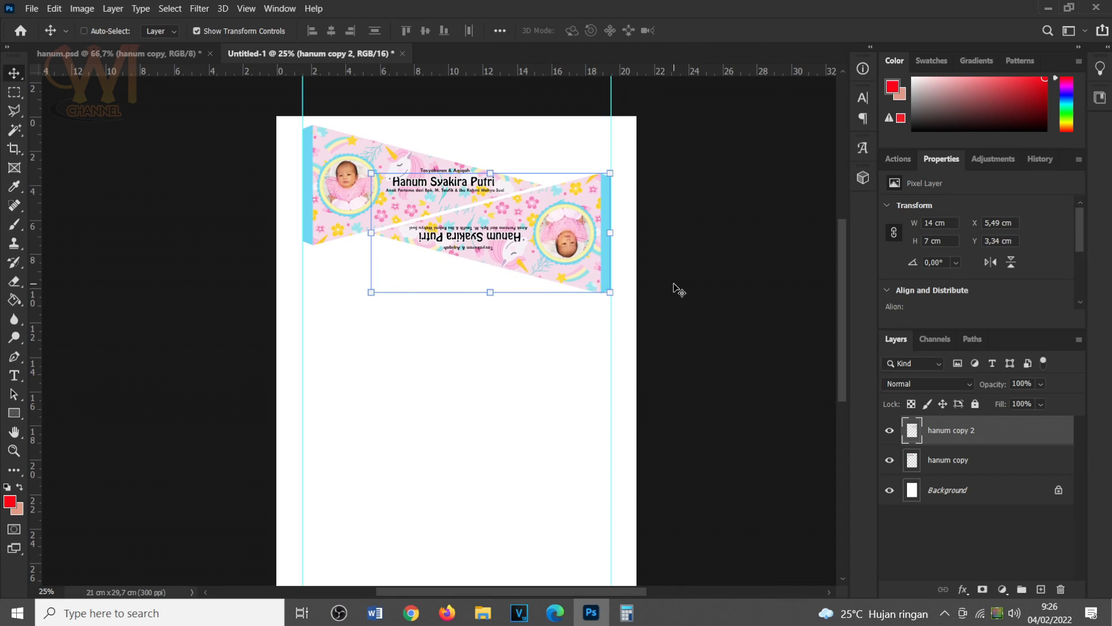
key("Up")
key("Up")
key("Up")
key("Up")
key("Up")
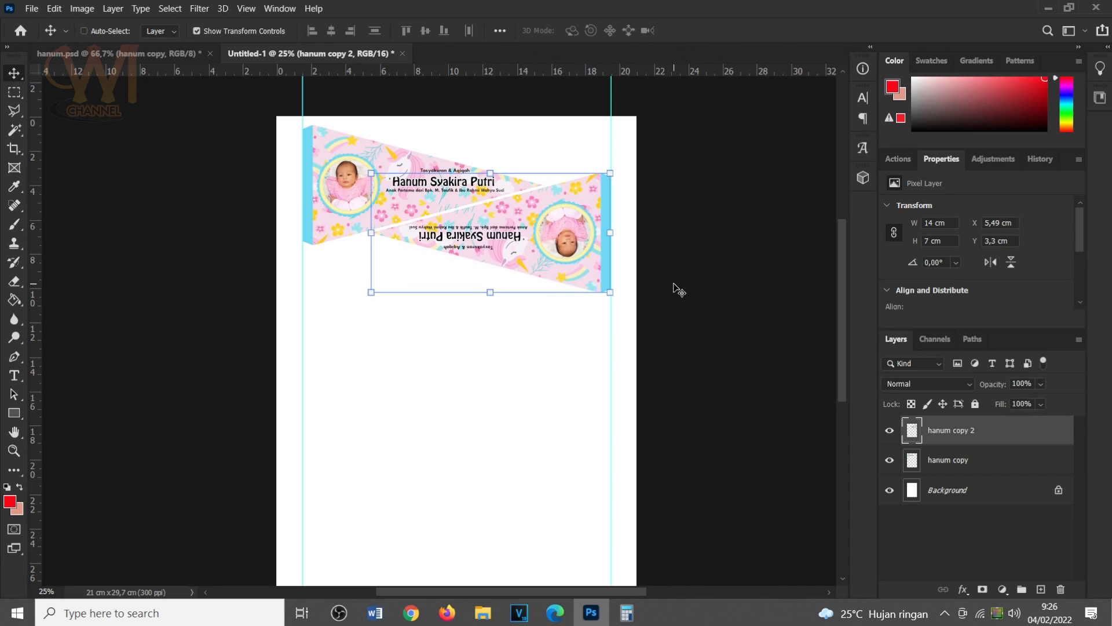
key("Down")
key("Down")
key("Down")
key("Down")
key("Down")
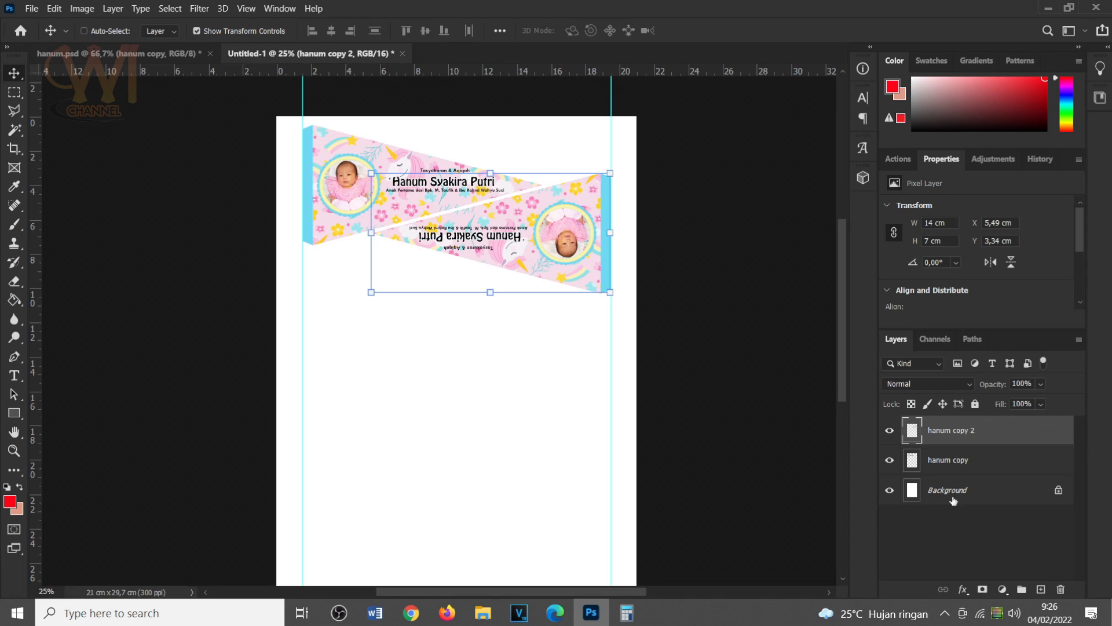
Duplicate both pennant layers together and place the new pair directly below the first, at about Y 7.68 cm between the guides.
left_click(990, 458)
left_click(992, 435)
left_click(991, 466)
left_click(997, 434)
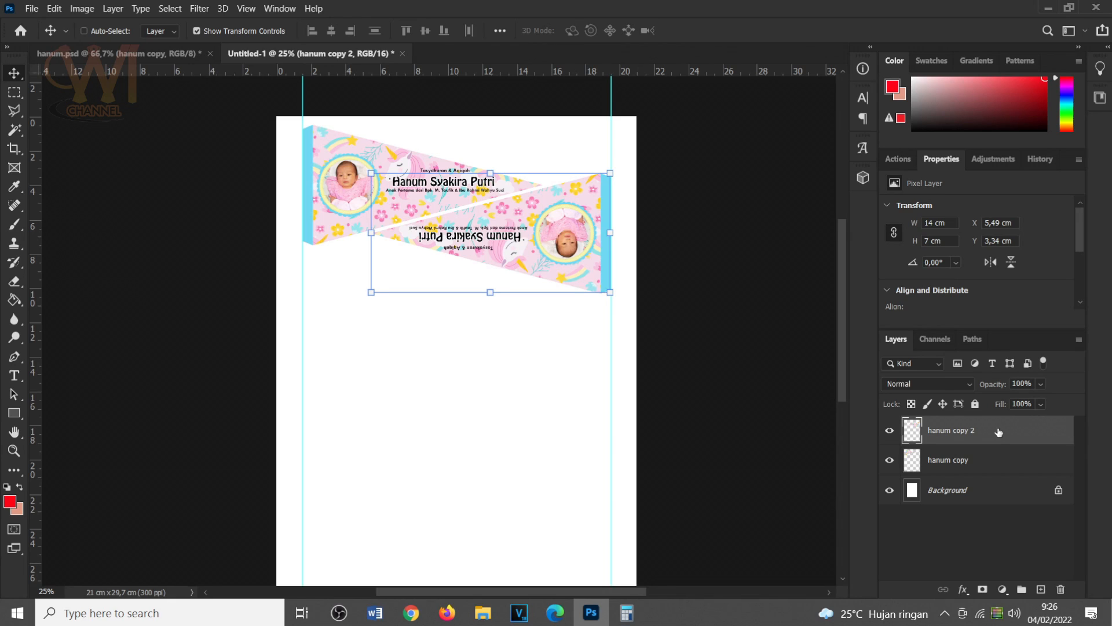
left_click(995, 466, "shift")
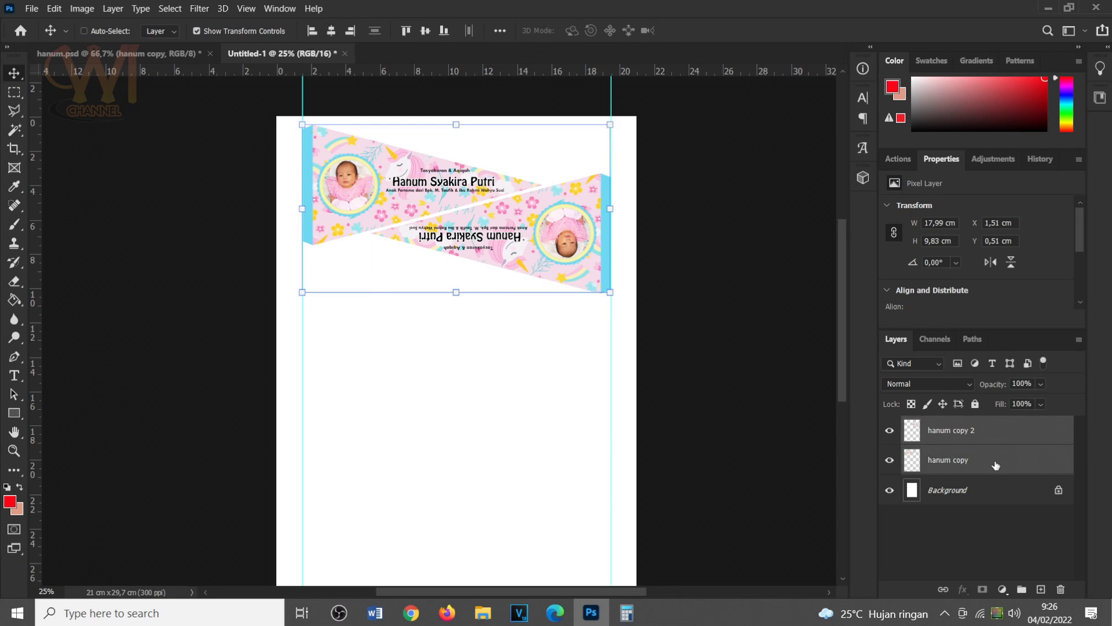
key("ctrl+j")
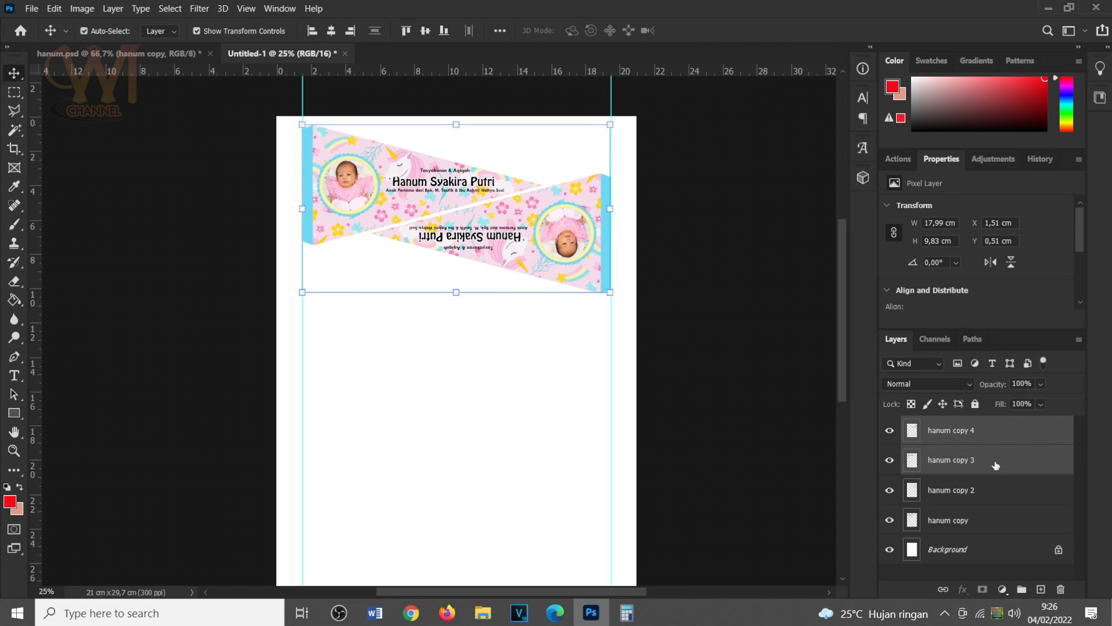
left_click_drag(518, 232, 523, 350)
left_click_drag(462, 300, 460, 300)
key("Down")
key("Down")
key("Down")
key("Down")
key("Down")
key("Down")
key("Down")
key("Down")
key("Down")
key("Down")
key("Down")
key("Down")
key("Down")
key("Down")
key("Down")
key("Down")
key("Down")
key("Down")
key("Down")
key("Down")
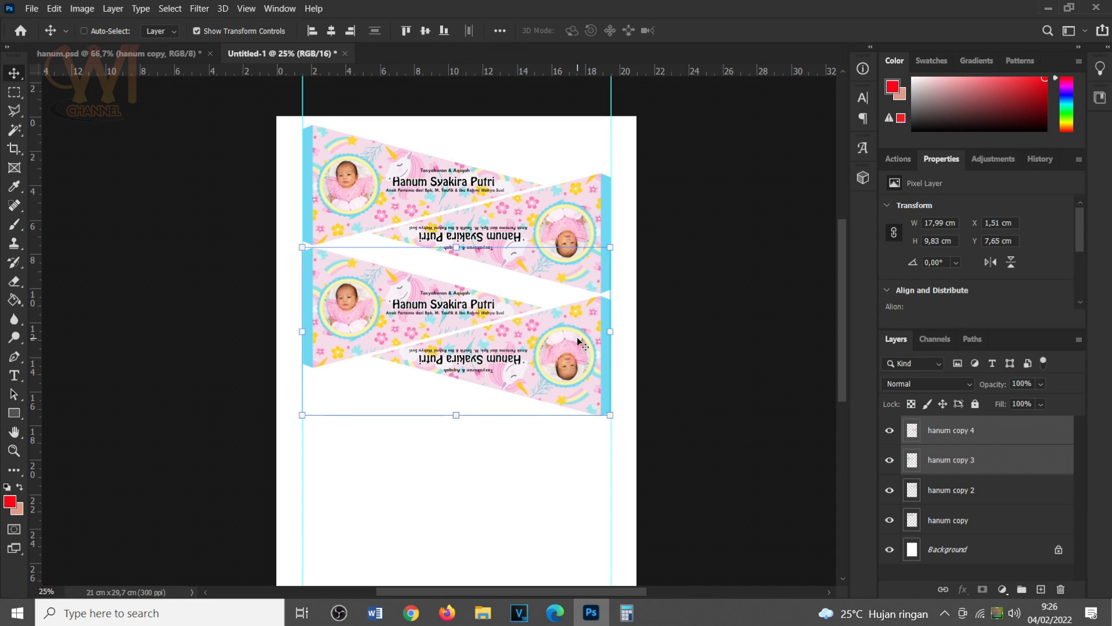
Duplicate the second pennant pair and place it below with the same 0.17 cm gap, at about Y 14.85 cm.
scroll(577, 336, "down", 3)
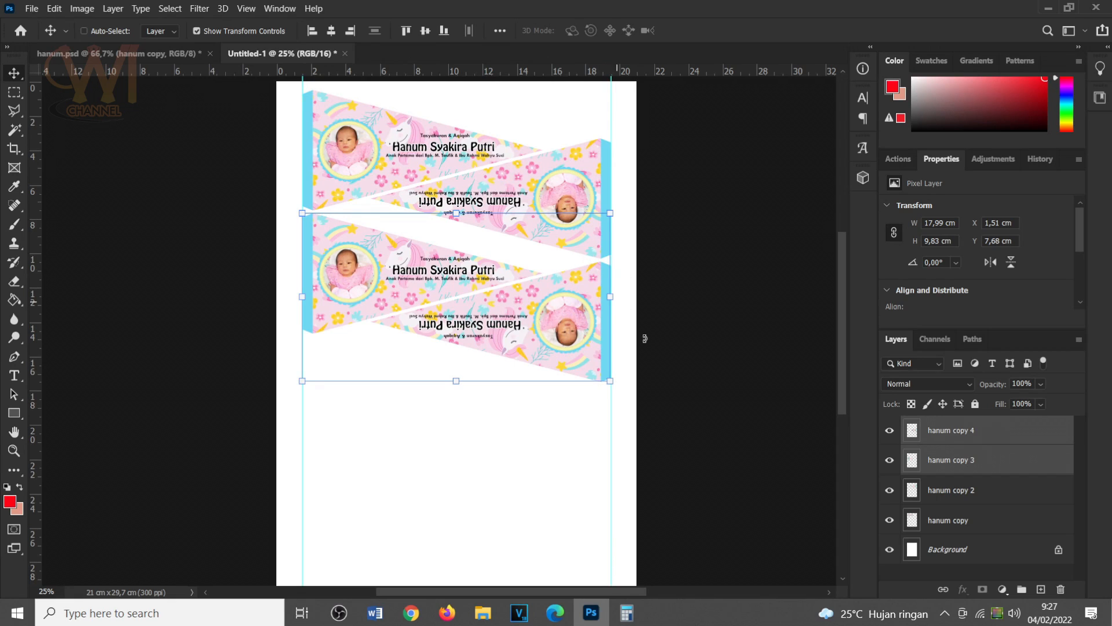
key("ctrl+j")
left_click_drag(537, 325, 530, 442)
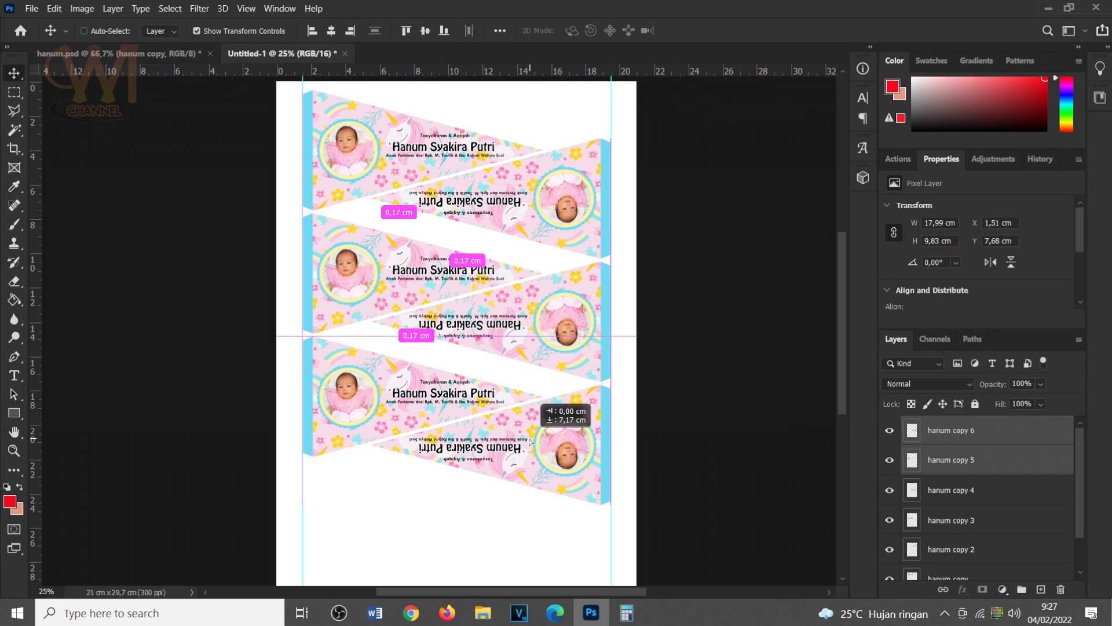
left_click_drag(530, 442, 530, 442)
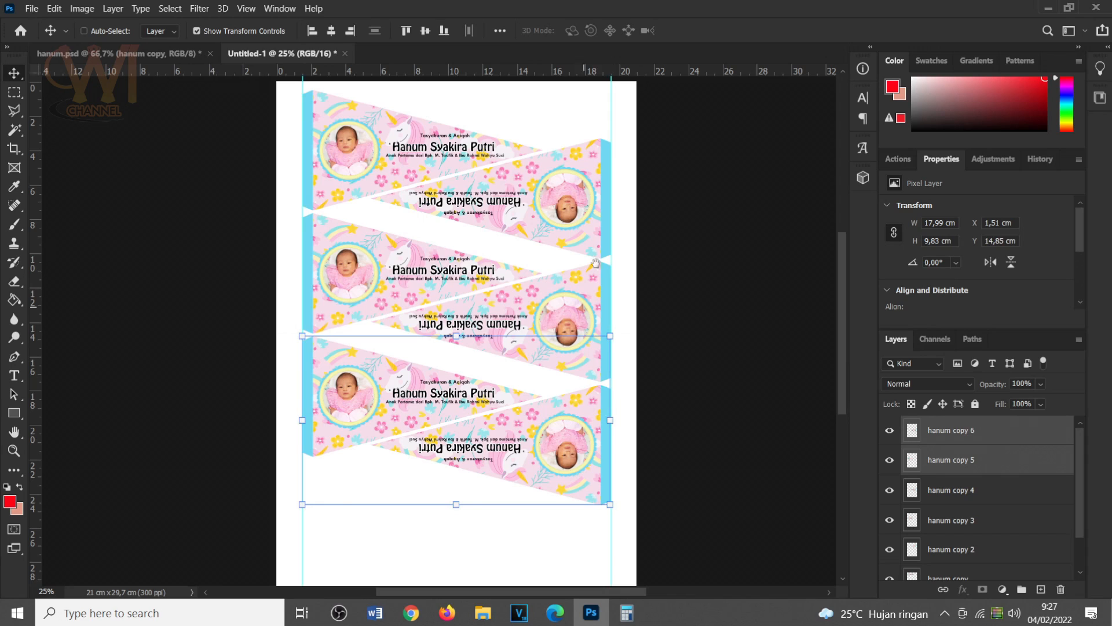
Duplicate the third pennant pair and place it 7.17 cm lower as the fourth pair on the page.
scroll(633, 241, "down", 3)
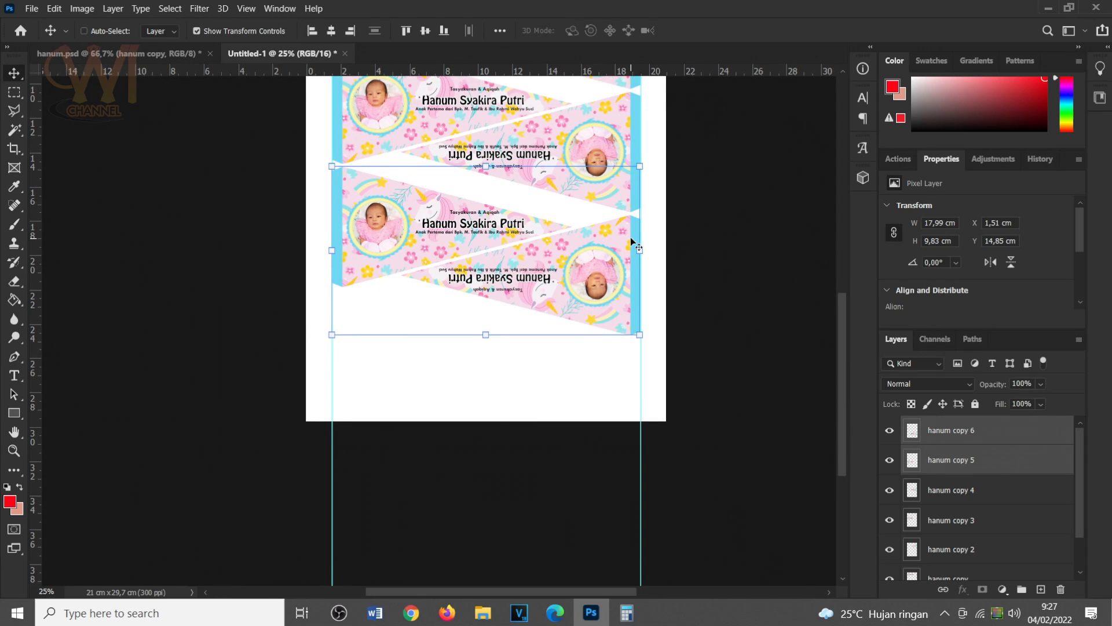
left_click_drag(542, 248, 549, 378)
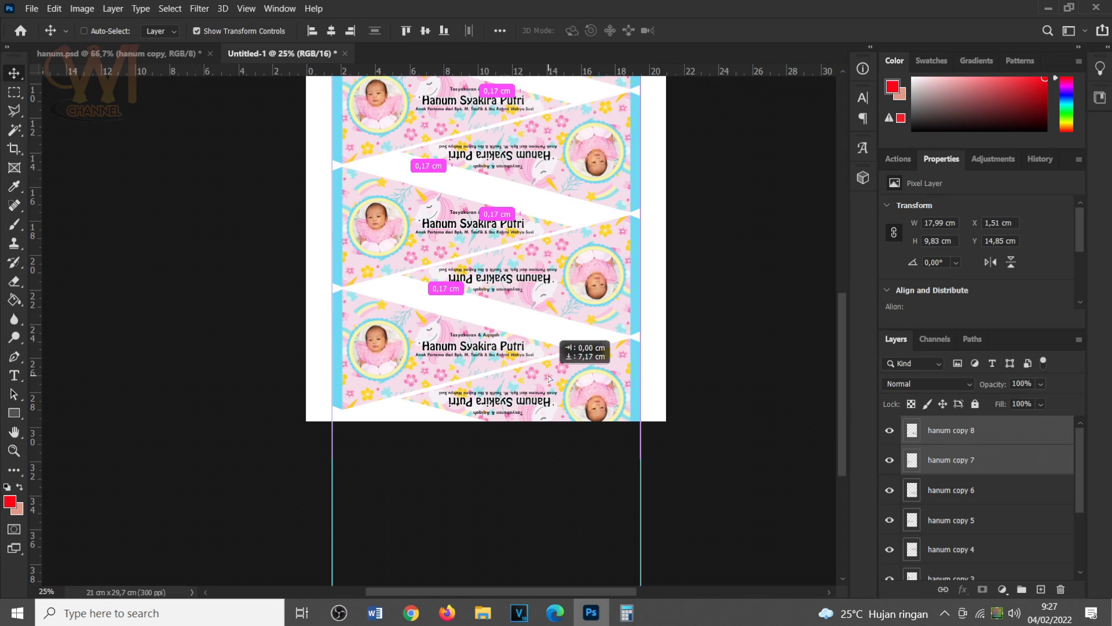
left_click_drag(549, 377, 550, 379)
Delete the fourth pair's rotated pennant, which extends past the page's lower edge.
scroll(567, 394, "up", 2)
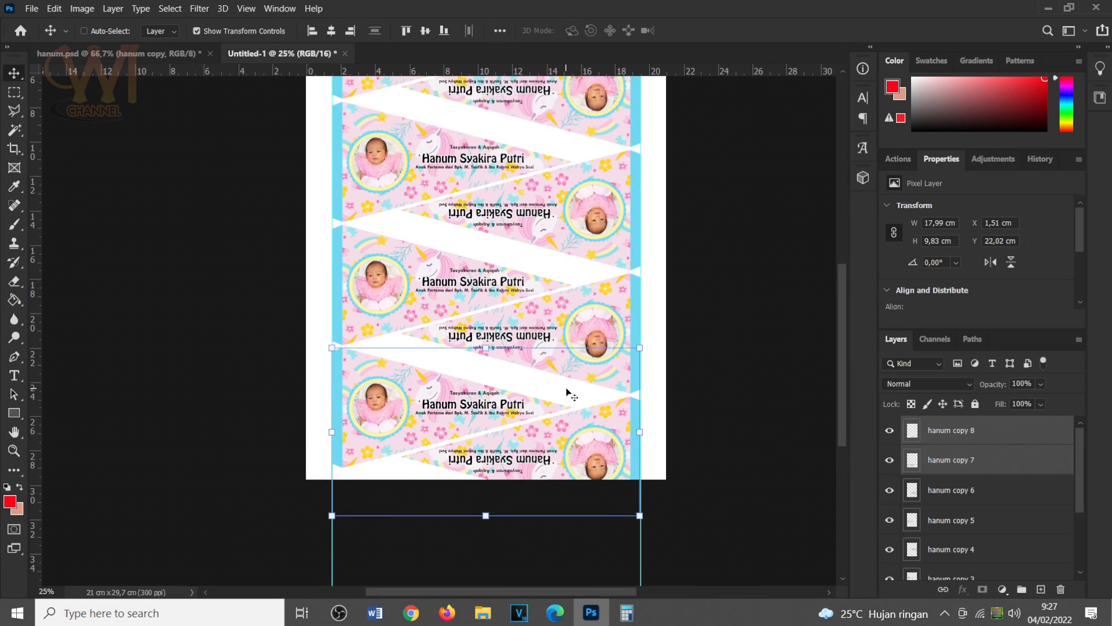
scroll(571, 394, "up", 3)
key("ctrl+minus")
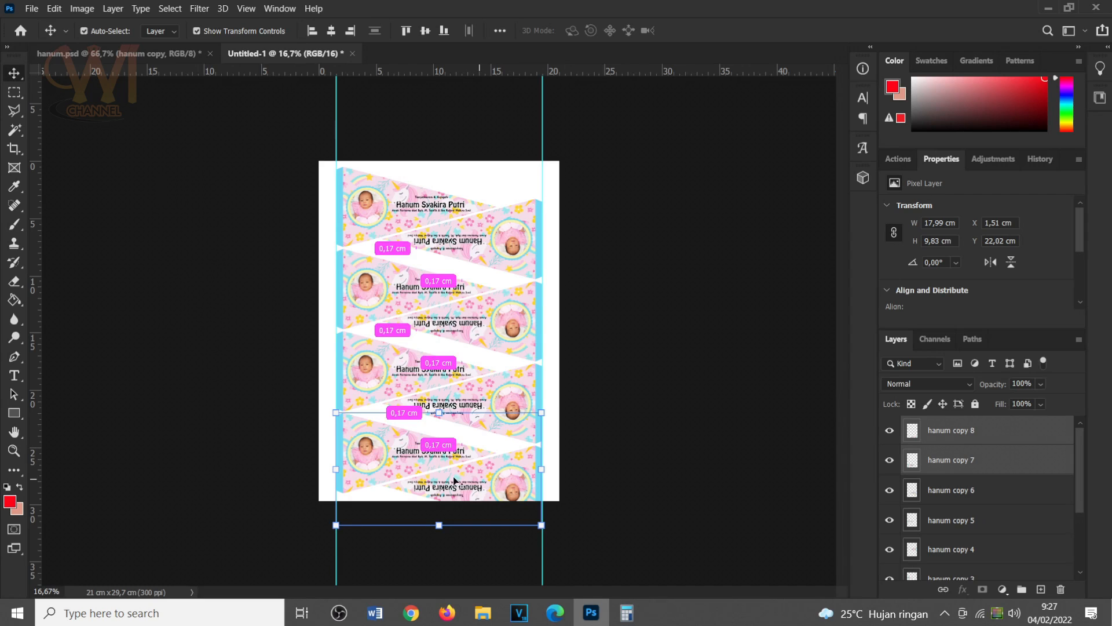
right_click(483, 480)
left_click(510, 485)
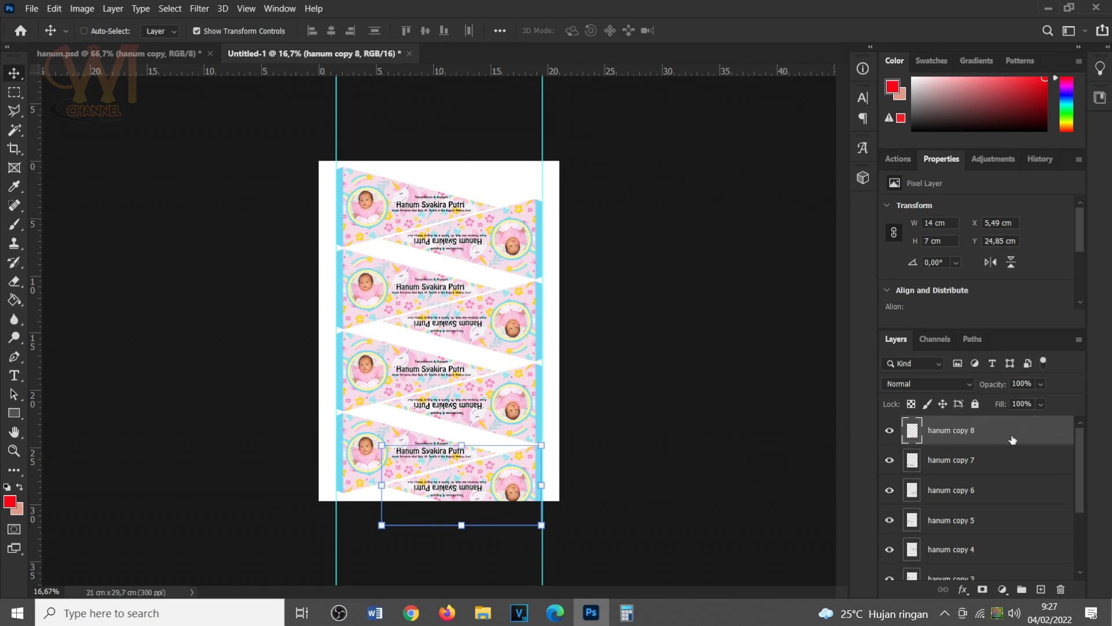
key("Delete")
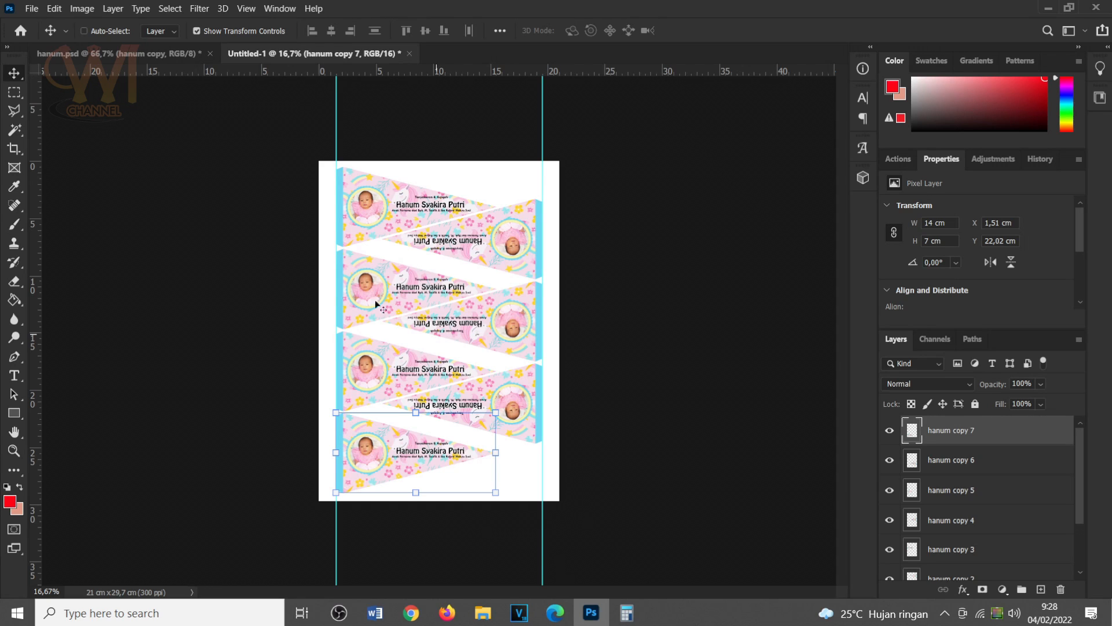
Save the layout as a PSD named "bendera aqiqah", the child's first name and "cetak" in the child's folder, with Maximize Compatibility on.
left_click(30, 8)
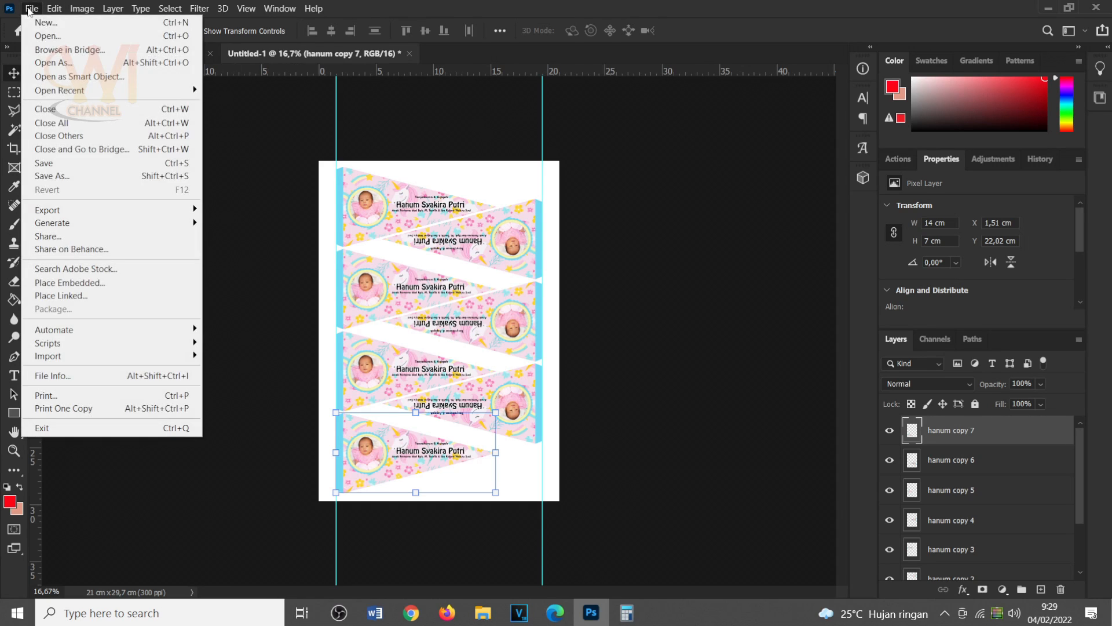
left_click(78, 176)
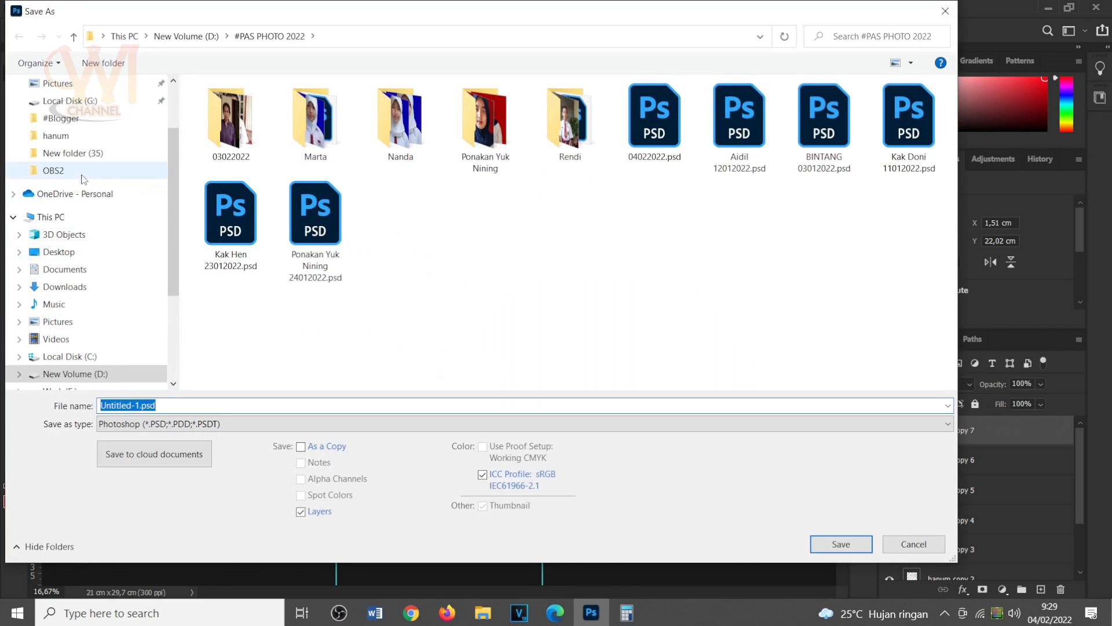
left_click(75, 138)
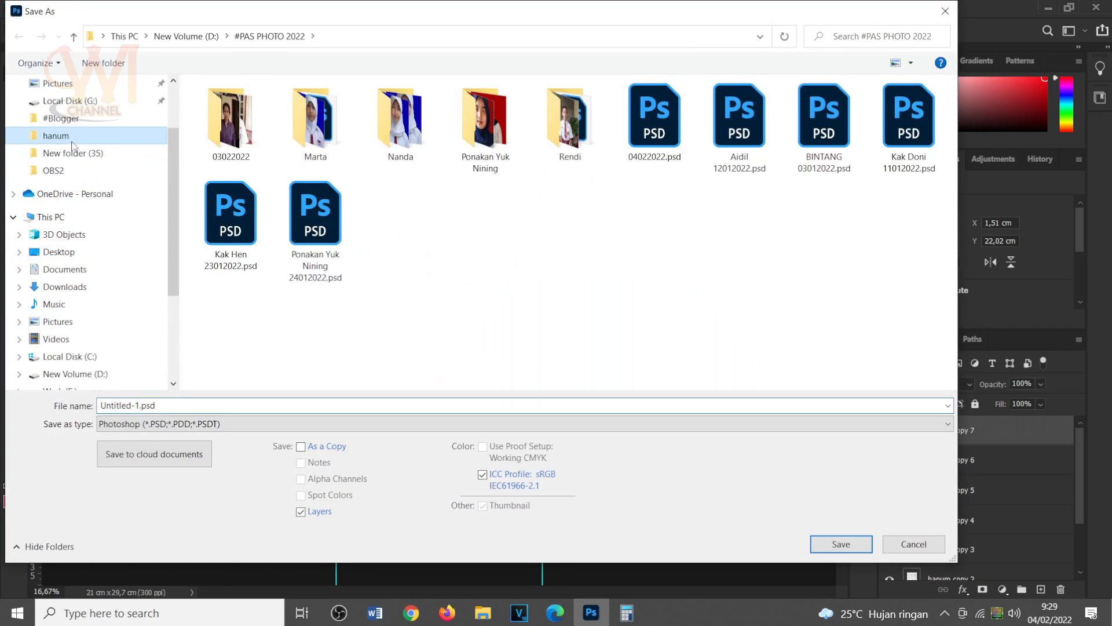
left_click(169, 408)
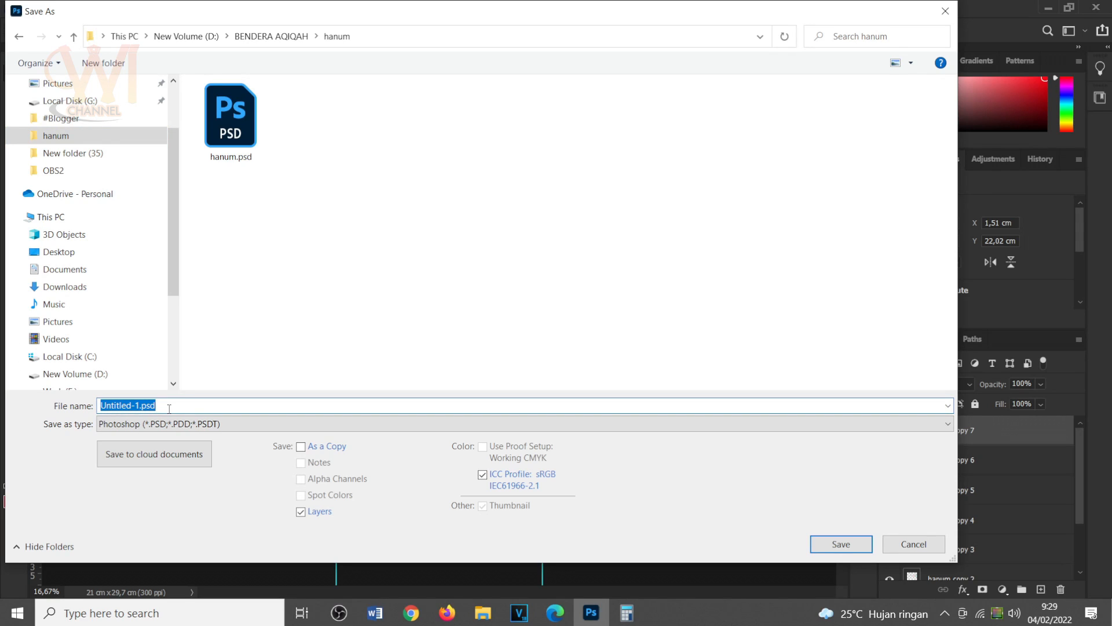
type("ben")
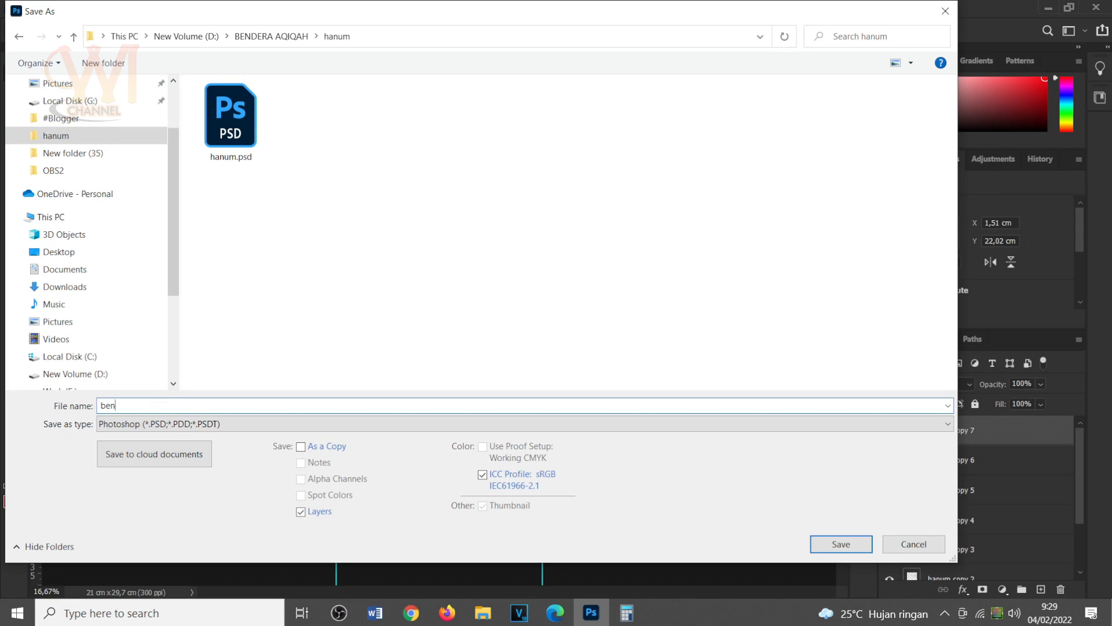
type("dera aqiqah hanum cetak")
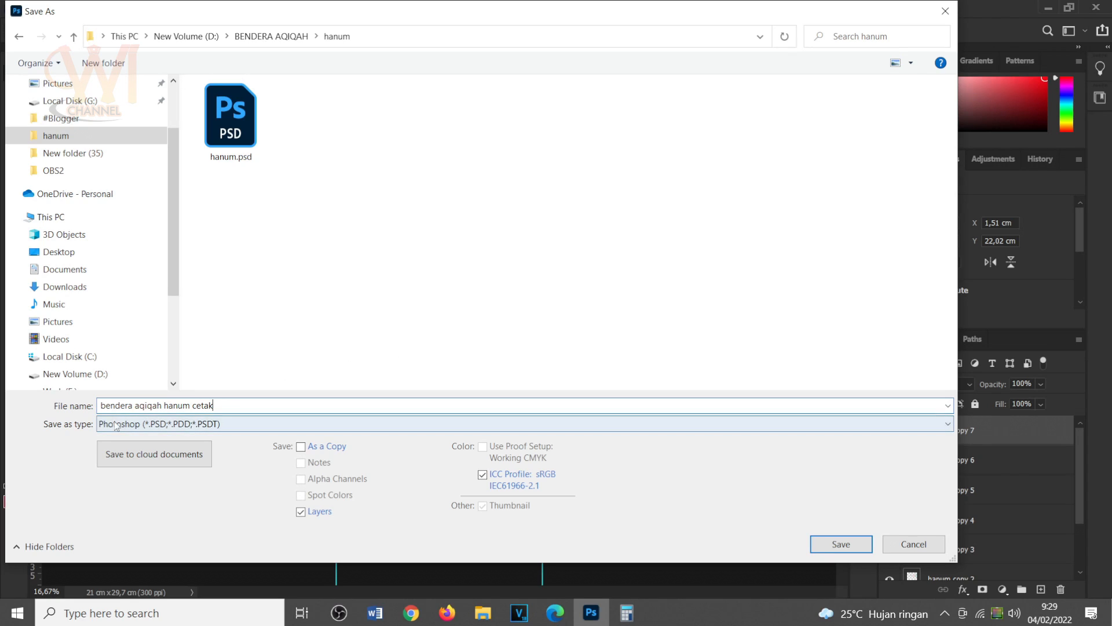
left_click(840, 544)
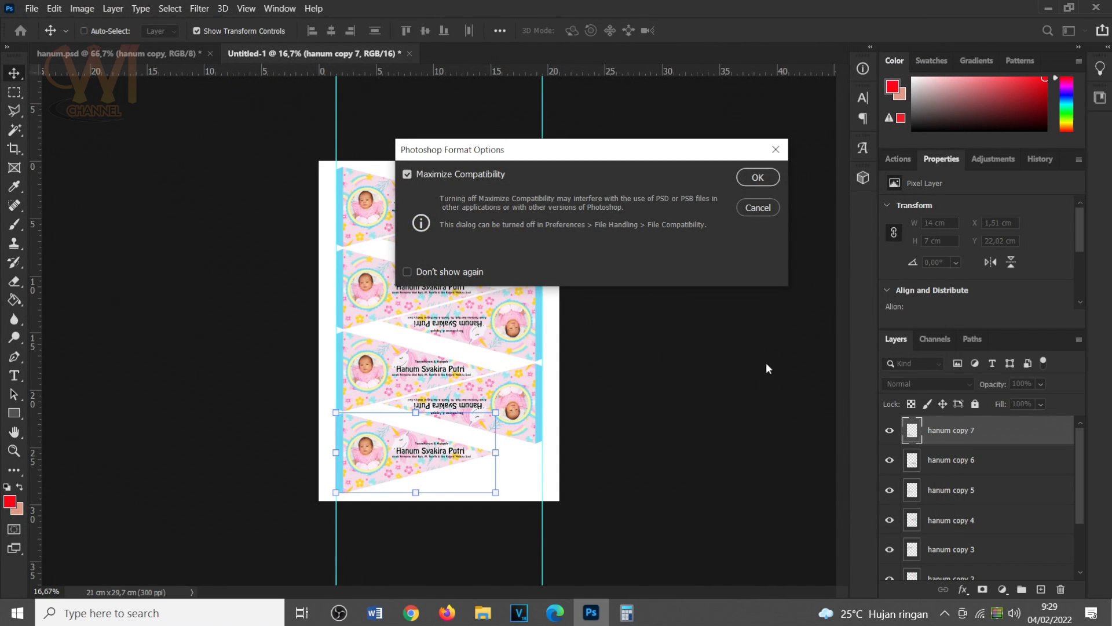
left_click(758, 177)
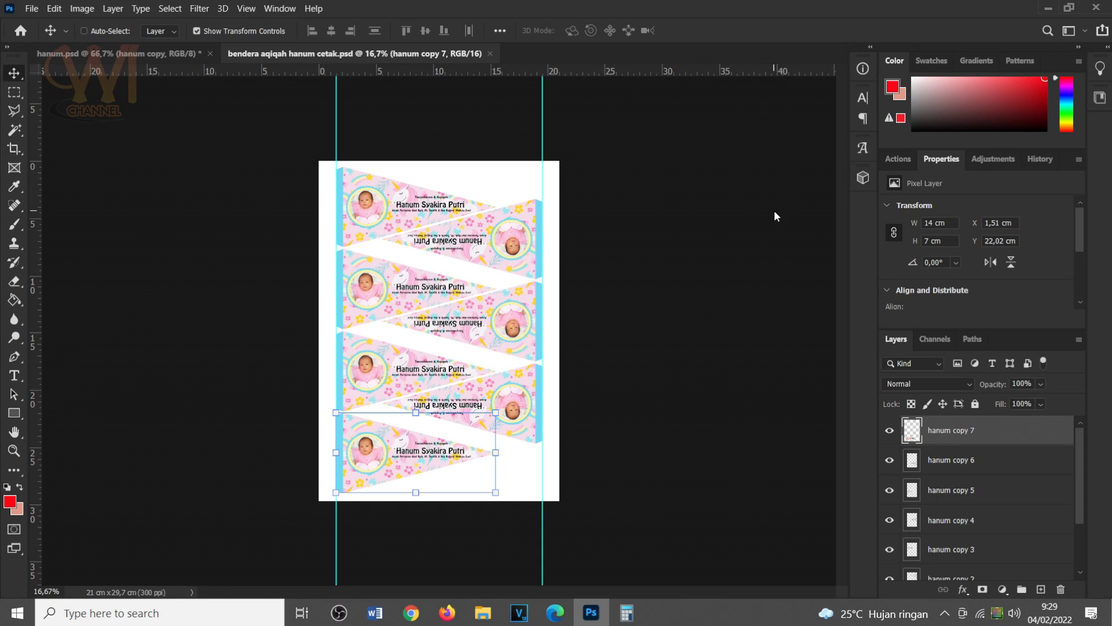
Open the print settings for the pennant layout and choose the EPSON L1300 Series printer.
left_click(38, 11)
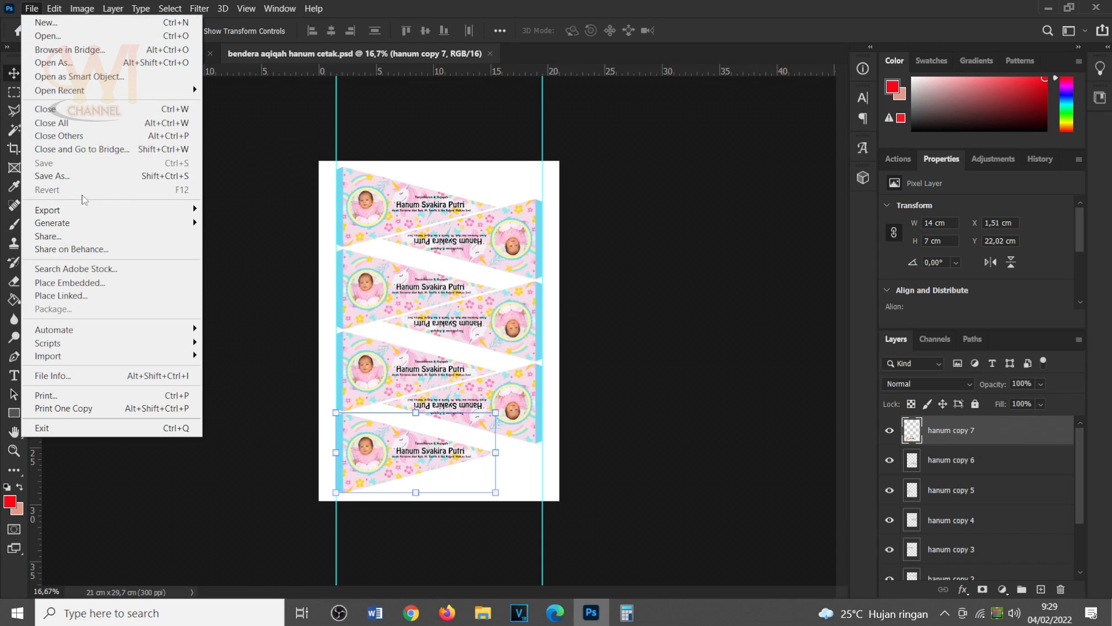
left_click(88, 397)
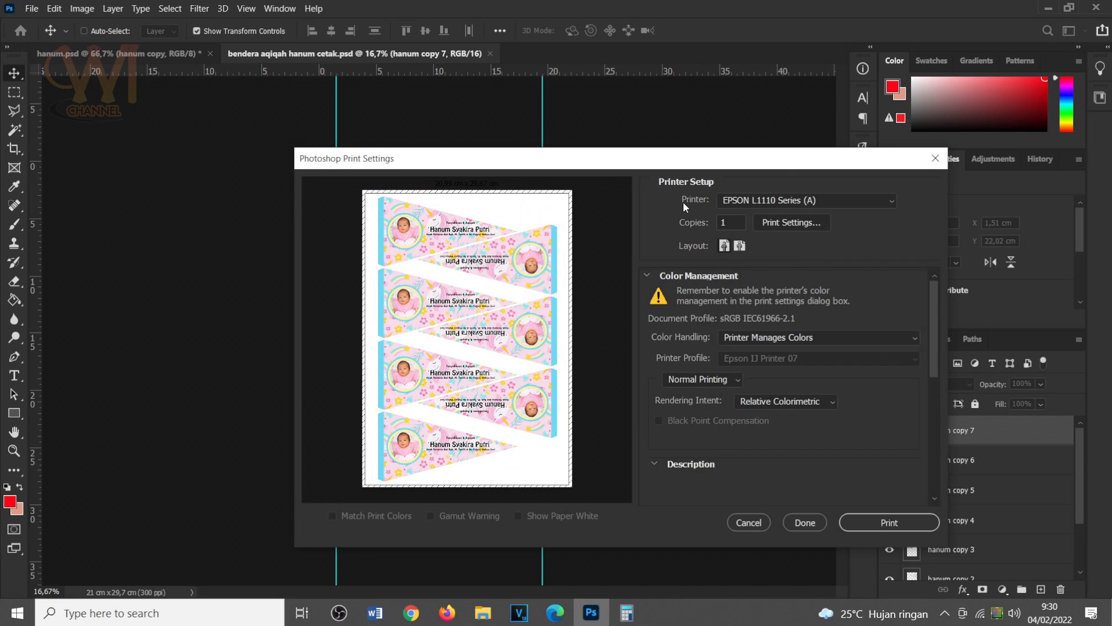
left_click(796, 202)
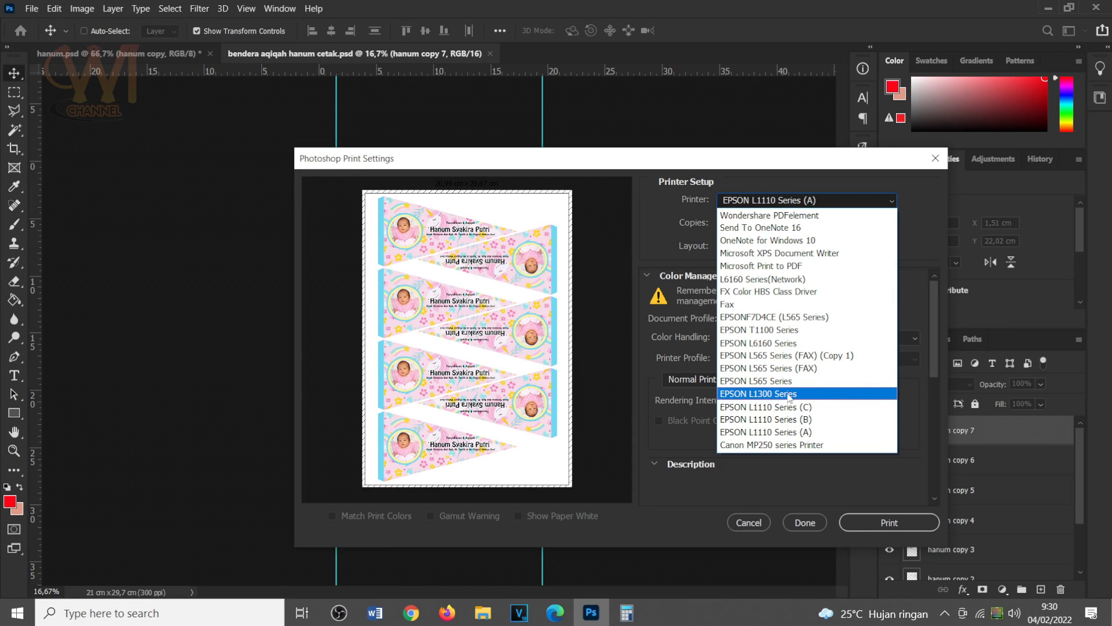
left_click(789, 395)
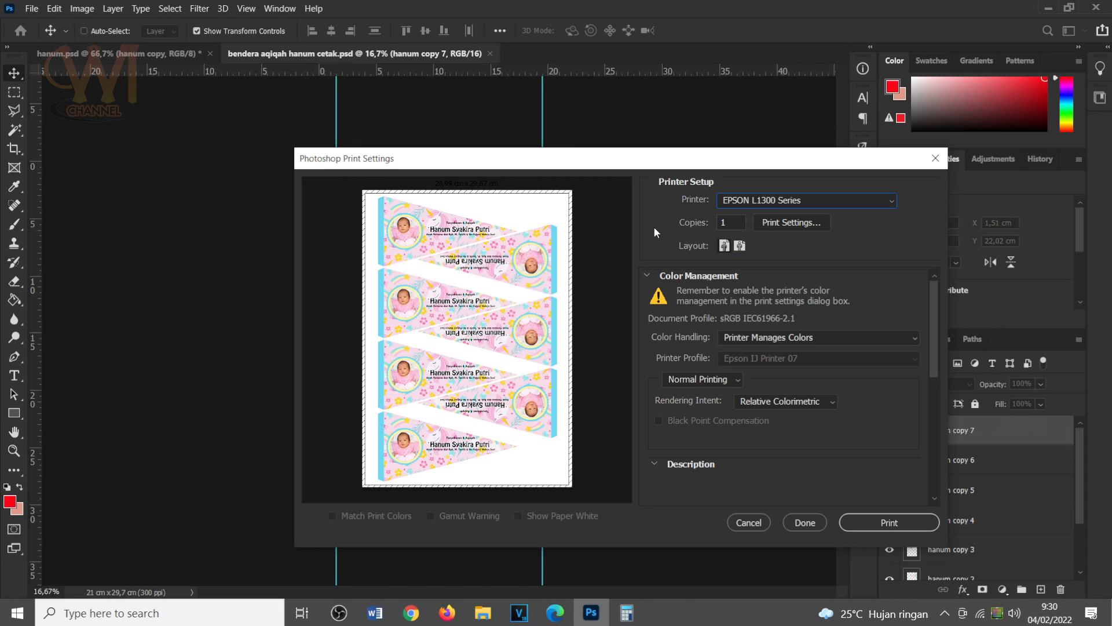
Switch to Calculator and divide 200 pennants by 7 per page to find the number of sheets needed.
left_click(627, 613)
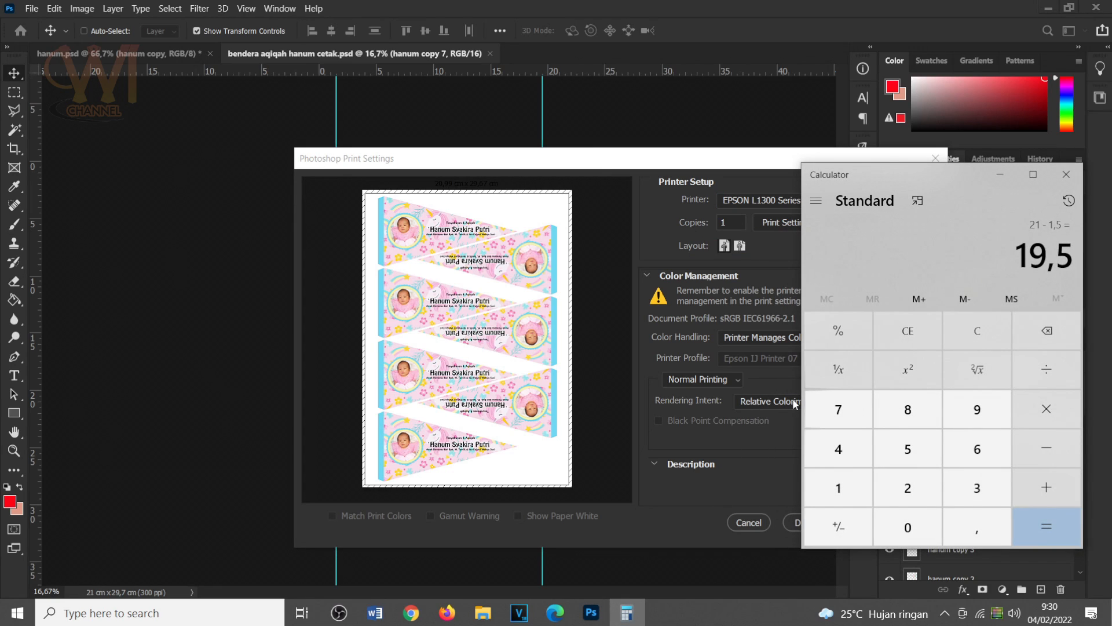
key("Escape")
type("200/7")
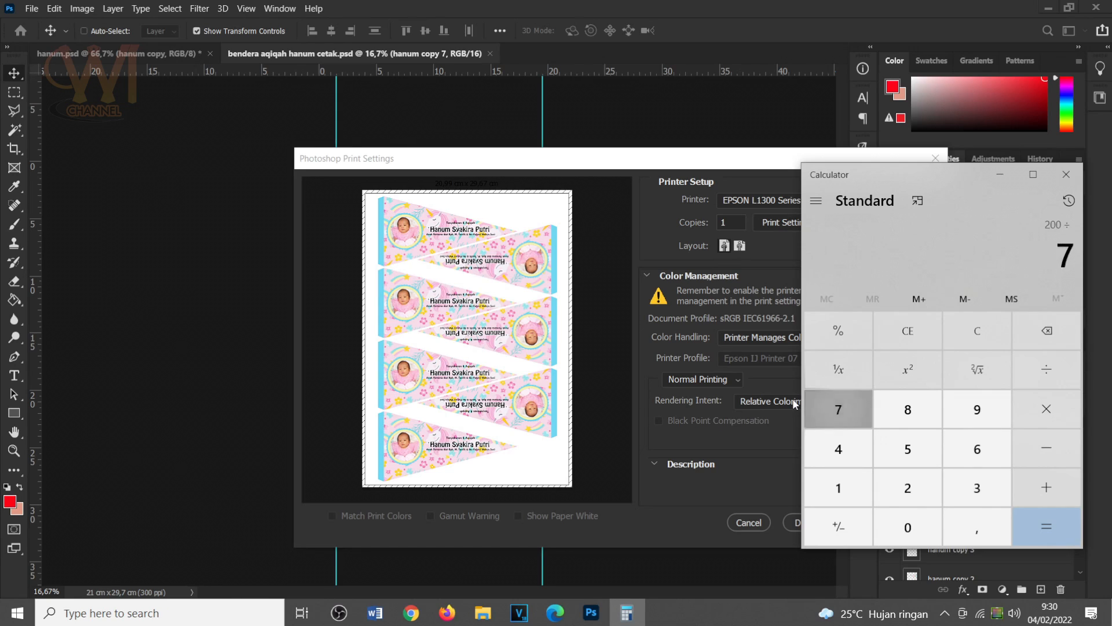
key("Return")
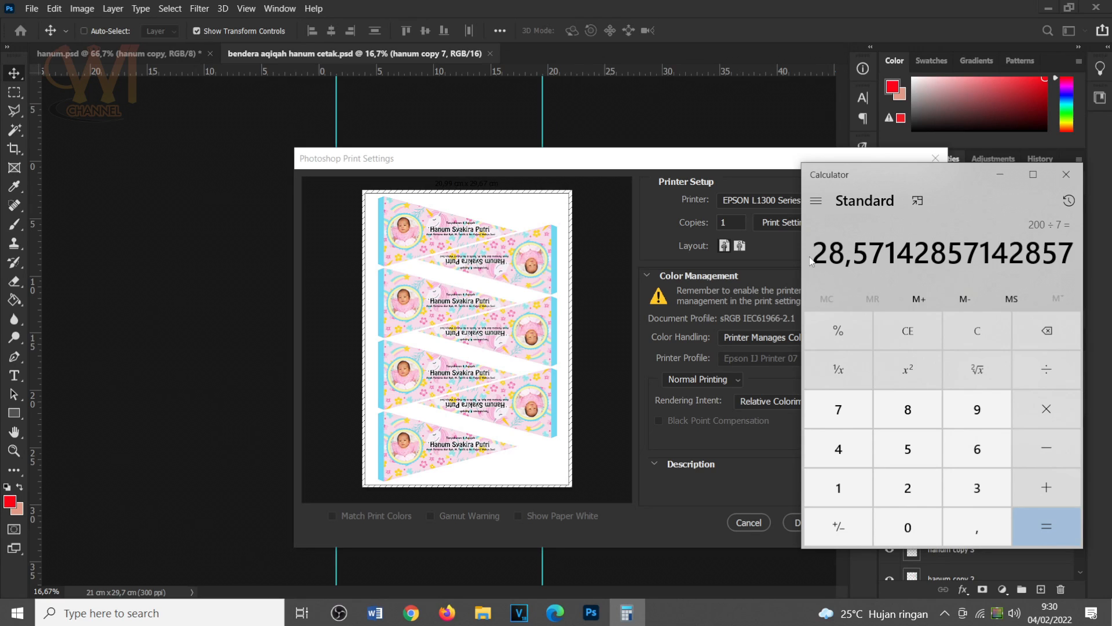
left_click(999, 174)
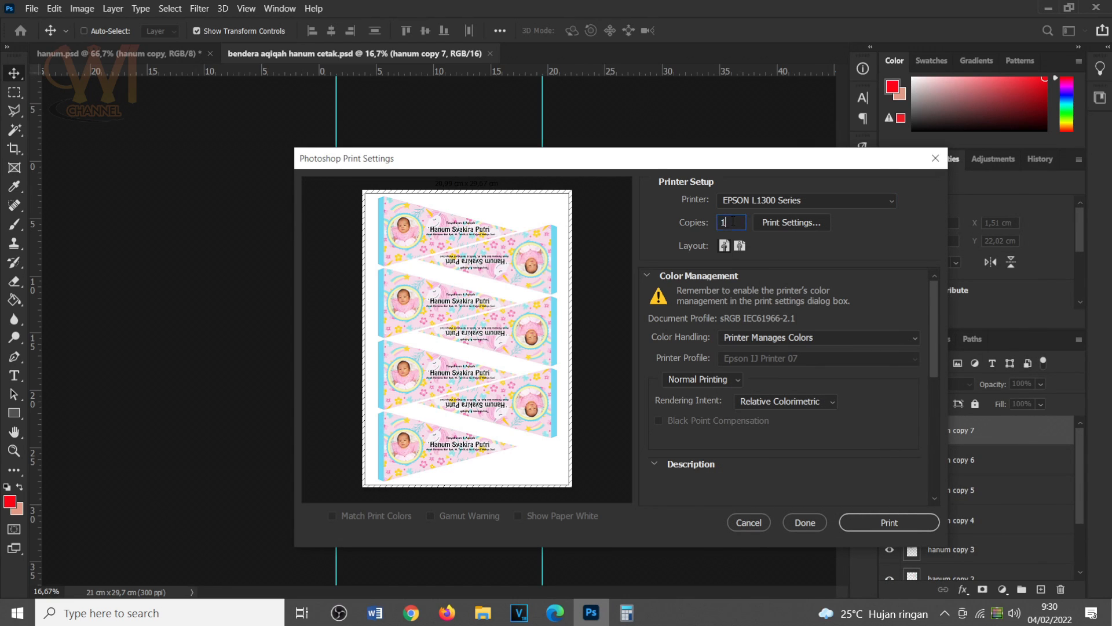
Set the number of print copies to 29.
left_click(627, 612)
left_click(627, 612)
double_click(724, 222)
type("29")
In the printer's properties, set the document size to A4 210 x 297 mm and the paper type to Epson Premium Glossy.
left_click(769, 222)
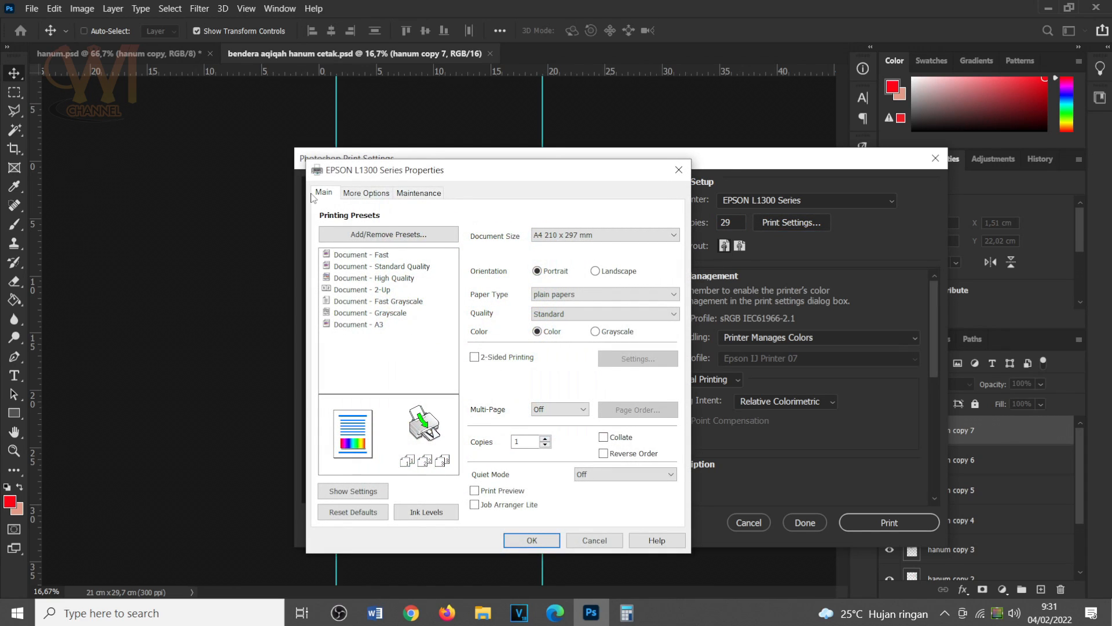
left_click(556, 239)
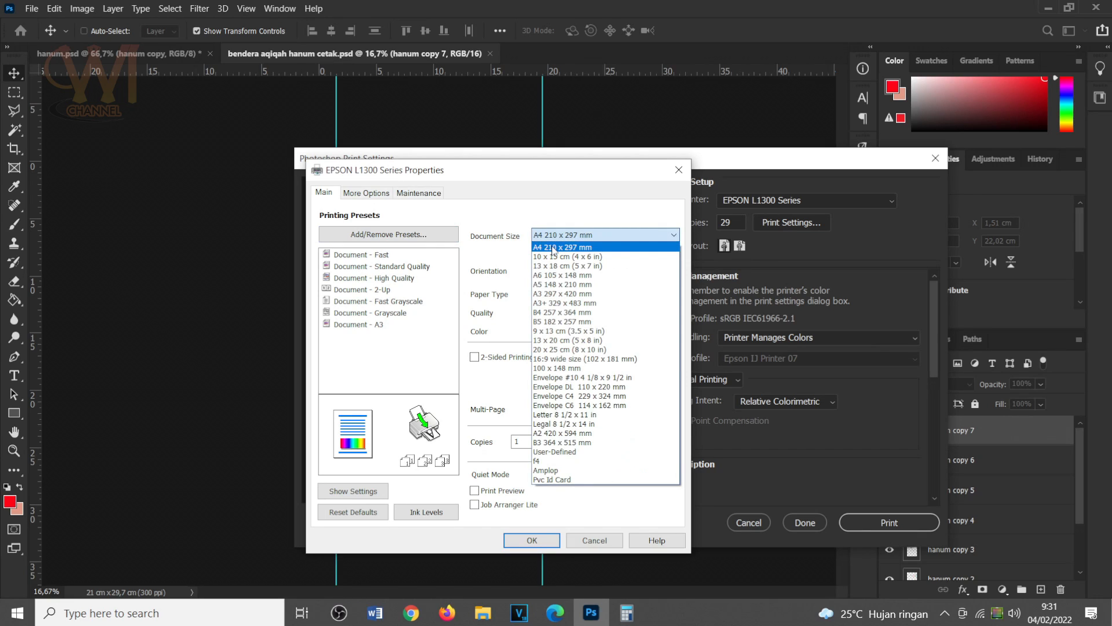
left_click(554, 248)
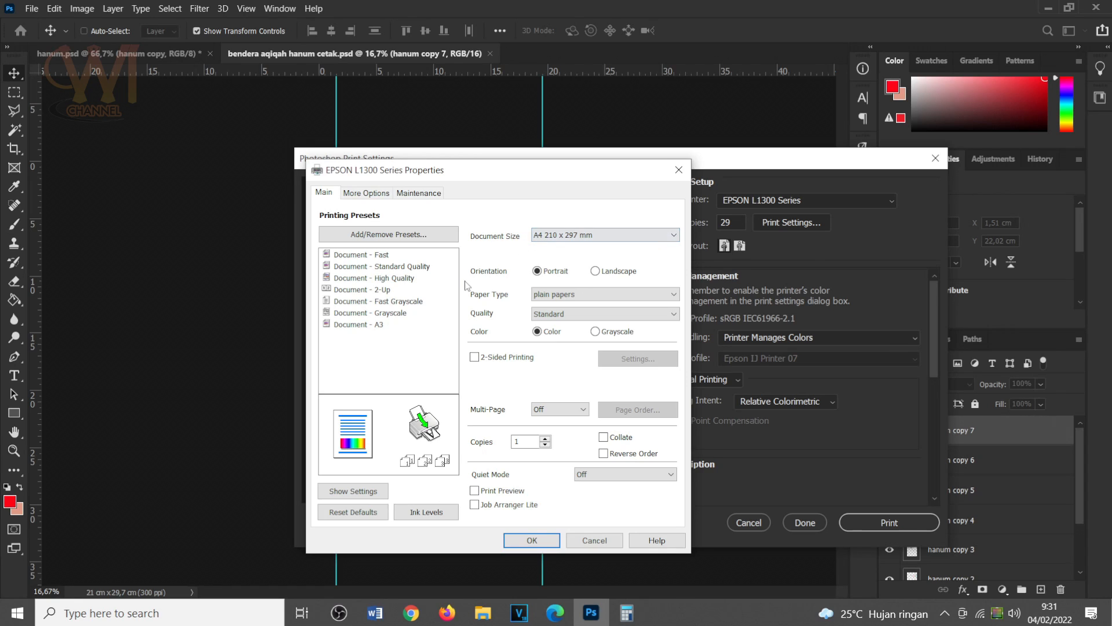
left_click(544, 295)
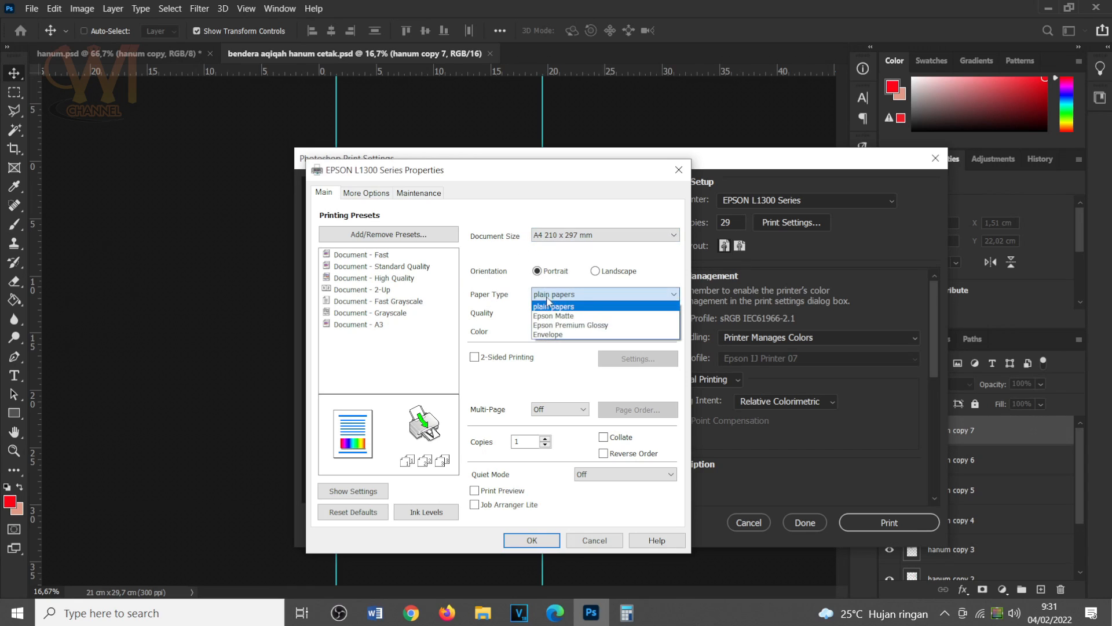
left_click(589, 326)
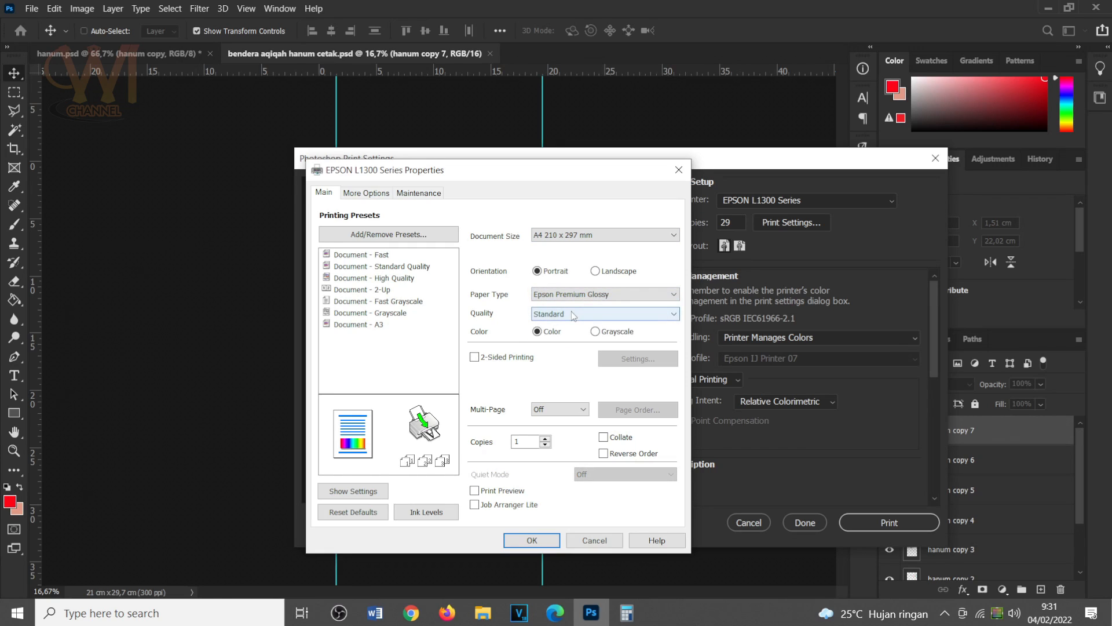
Turn off High Speed in the printer's additional settings and accept the printer properties.
left_click(383, 195)
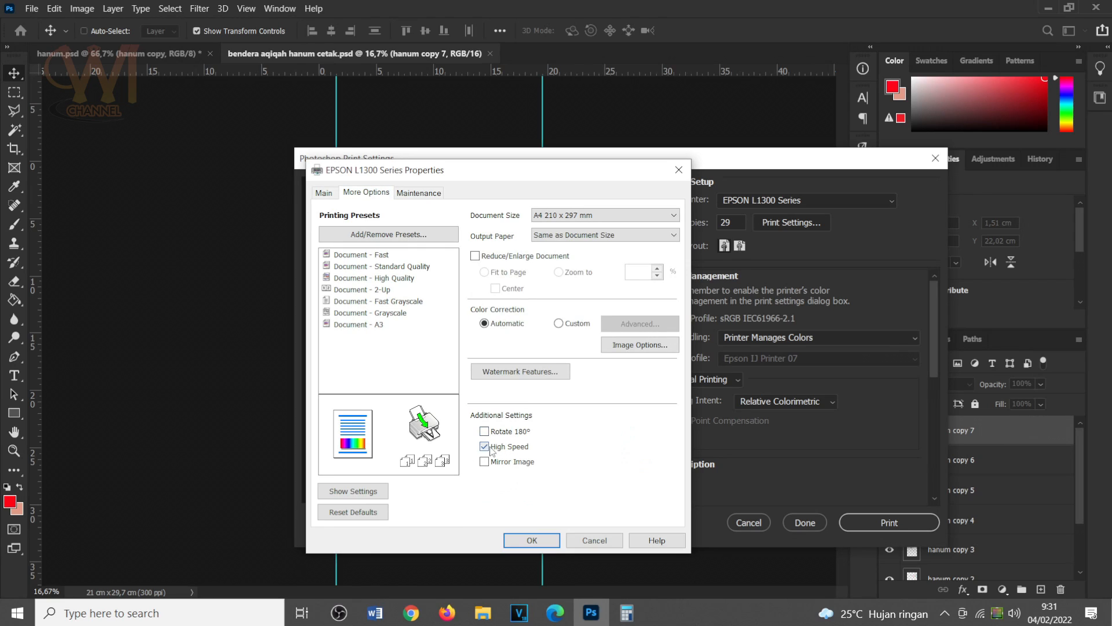
left_click(491, 447)
left_click(555, 537)
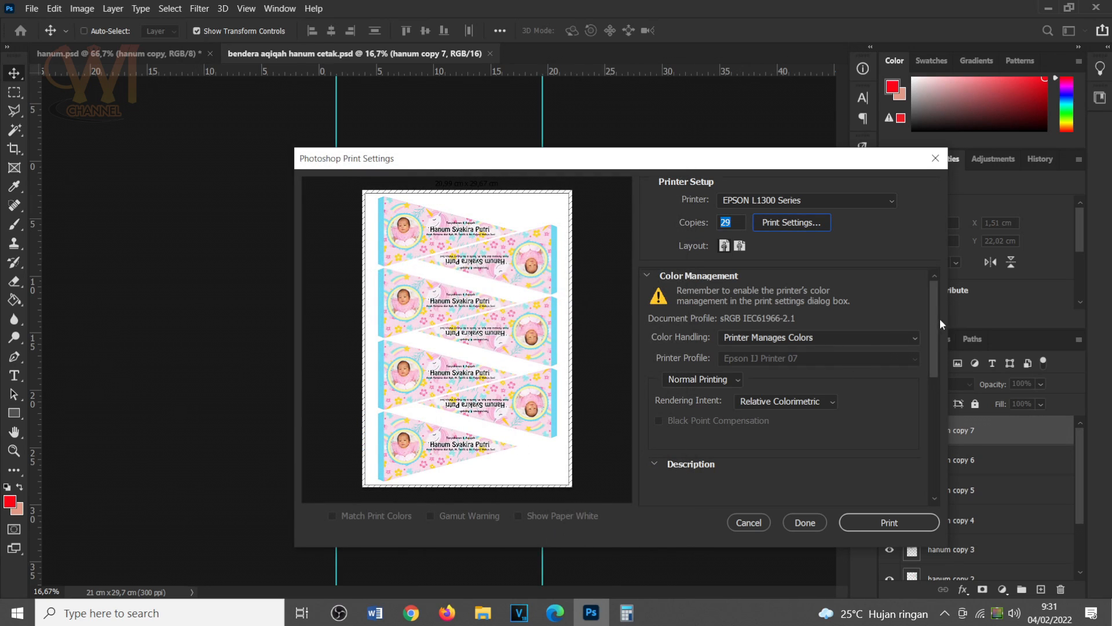
Check the print position and scaled size, and send the pennant layout to the printer.
scroll(935, 426, "down", 5)
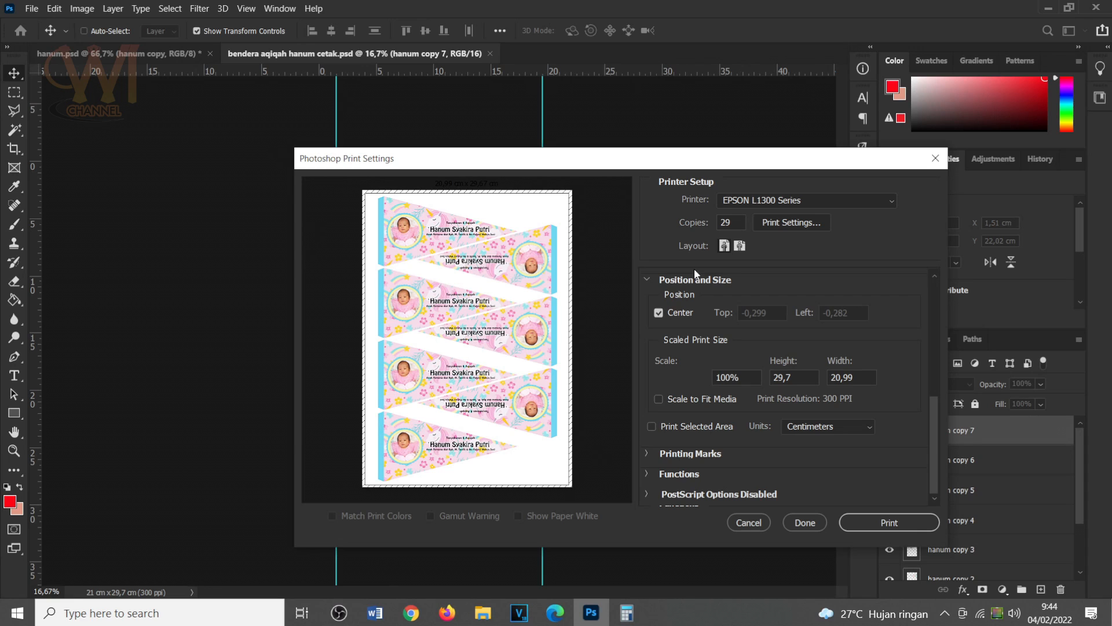
left_click(879, 524)
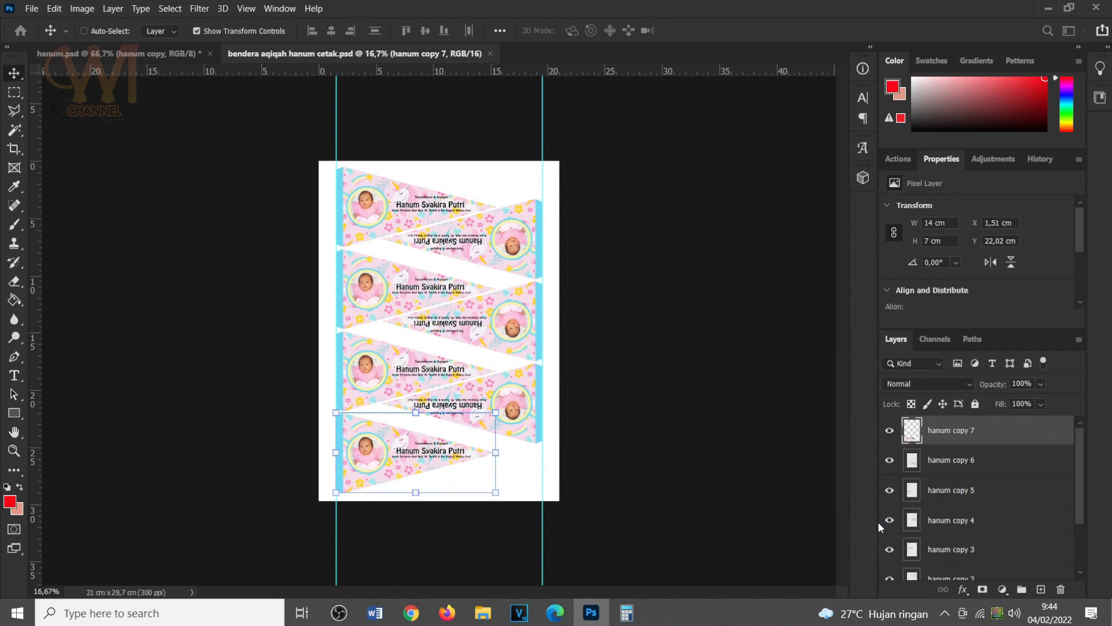